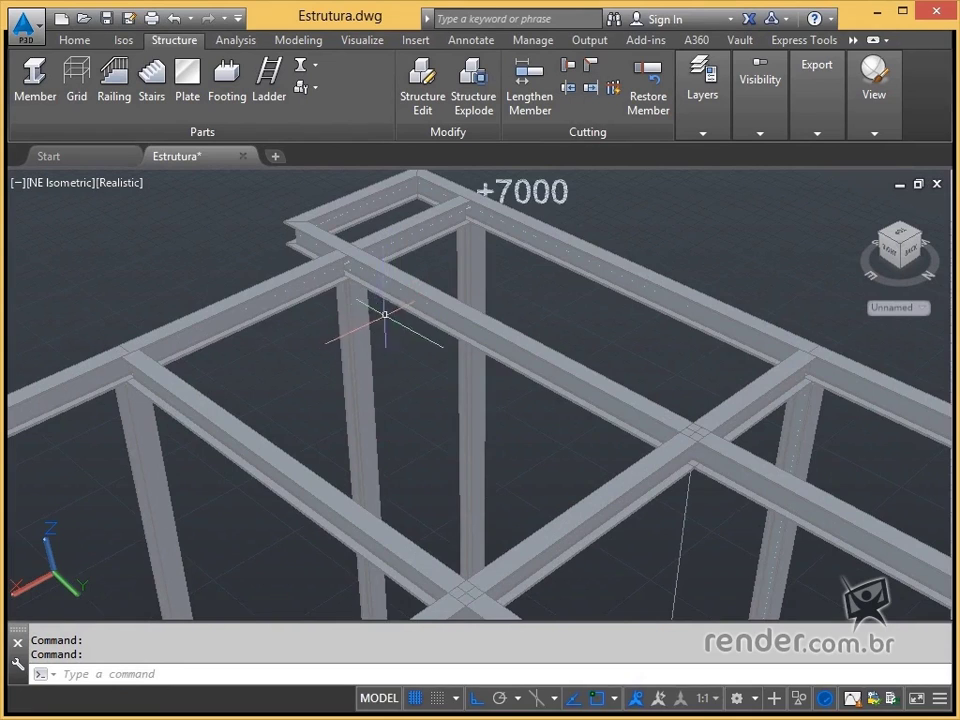
Step: Create a new layer named GRADES DE PROTEÇÃO
middle_click_drag(373, 326, 410, 262)
key("Escape")
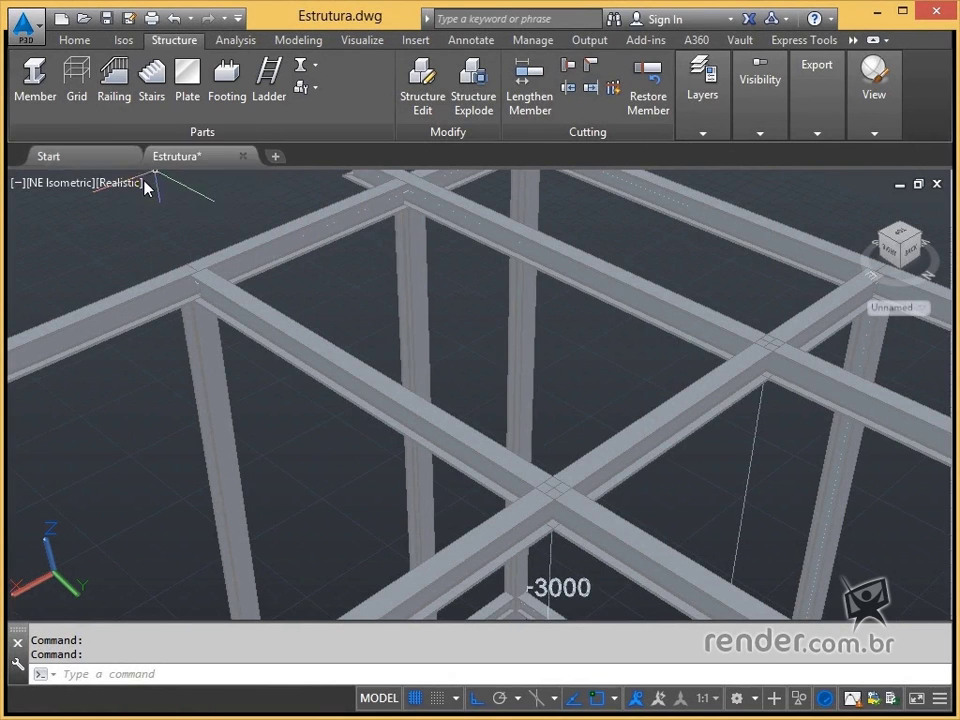
scroll(146, 184, "down", 2)
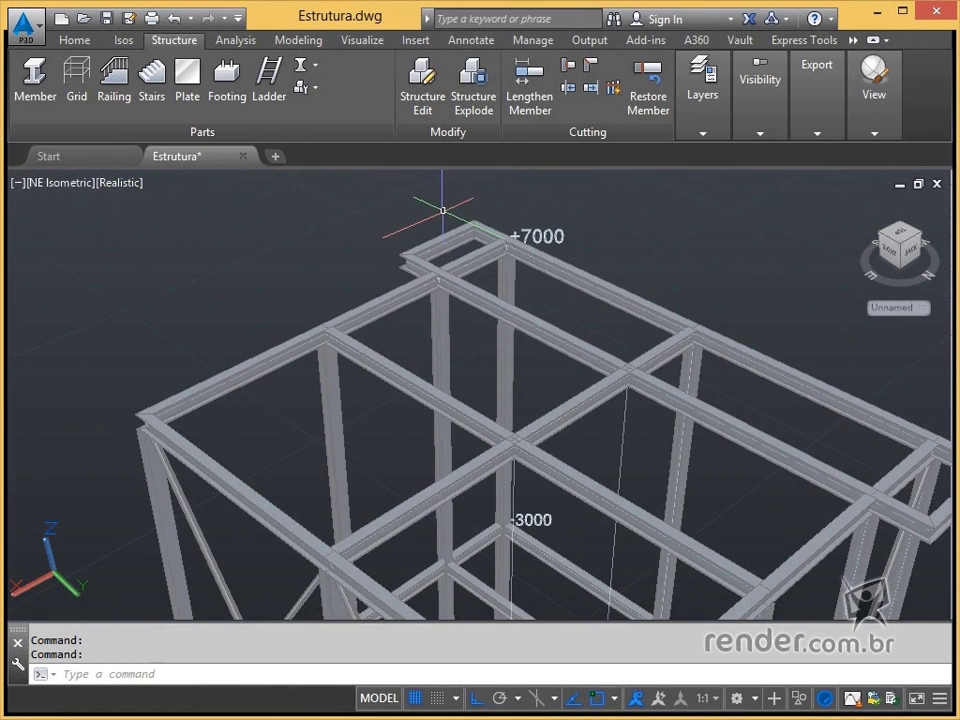
left_click(702, 95)
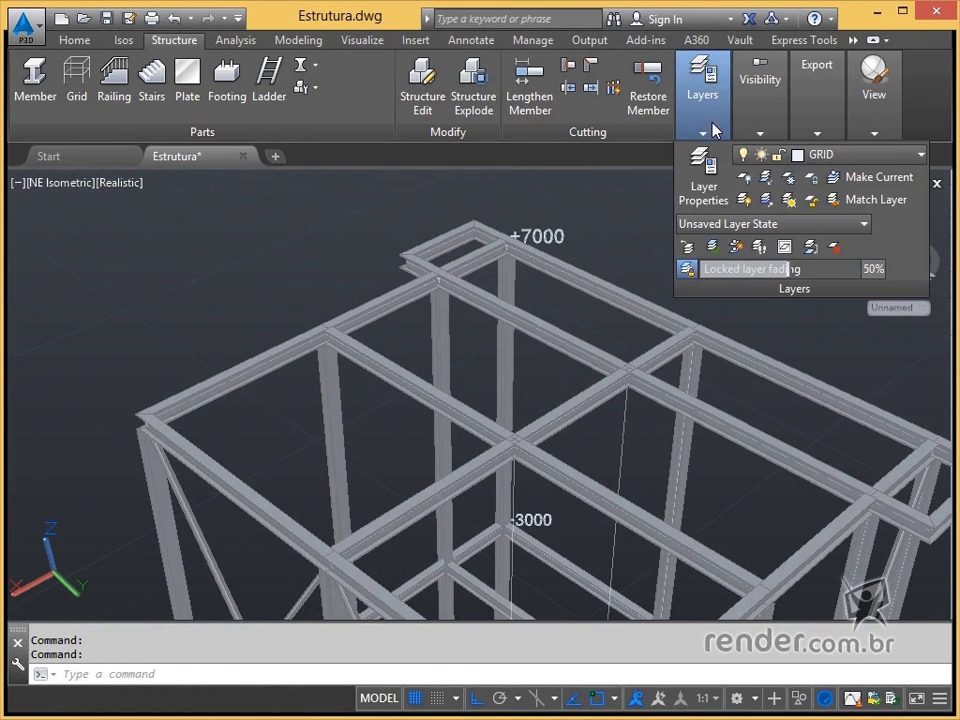
left_click(703, 176)
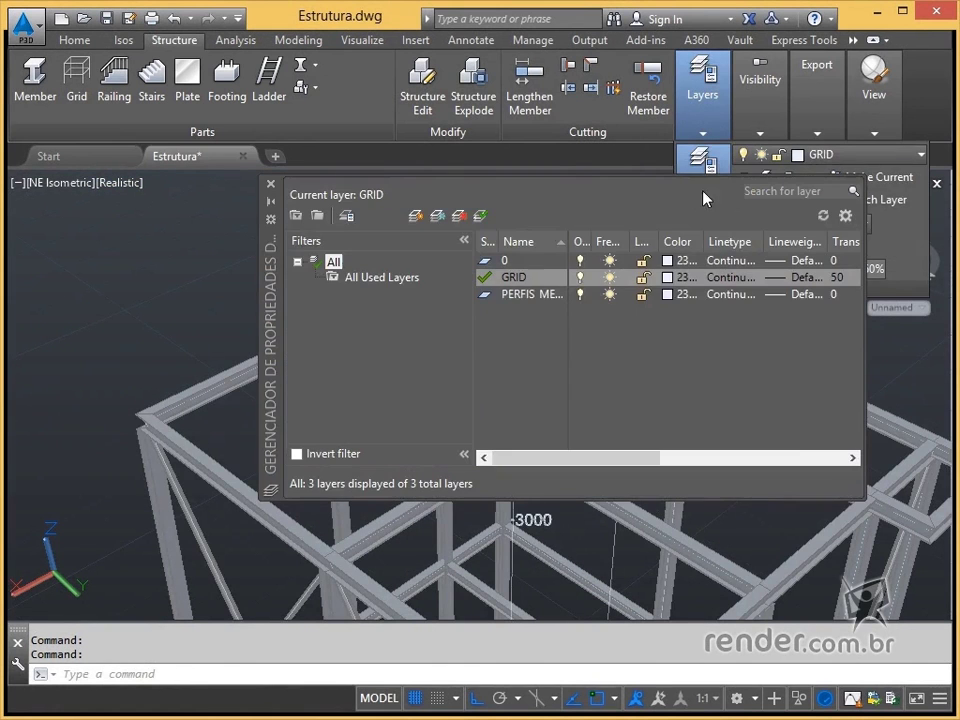
left_click(416, 216)
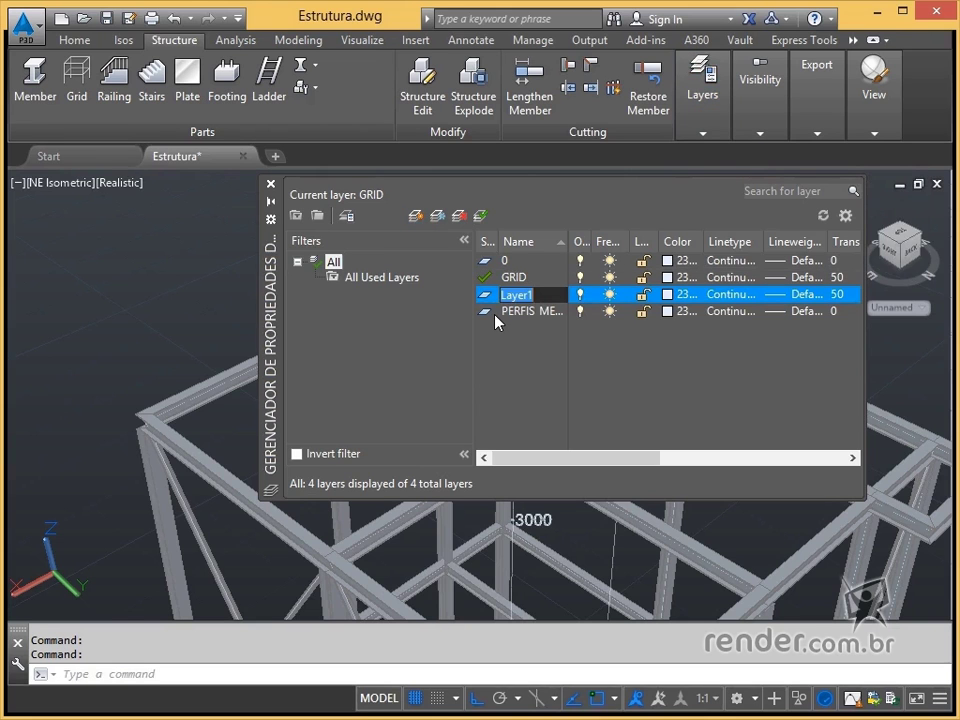
type("GRADES")
type(" DE PRO")
type("TEÇÃO")
key("Return")
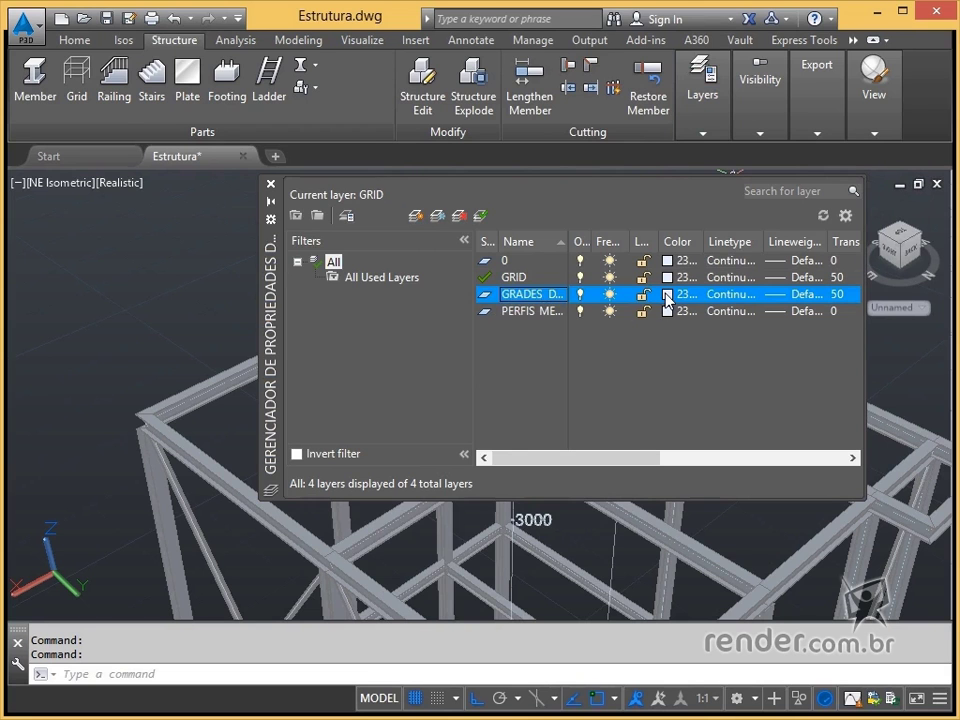
Step: Set the GRADES DE PROTEÇÃO layer's color to index 41 and its transparency to 0, and close the layer manager
left_click(668, 296)
left_click(330, 146)
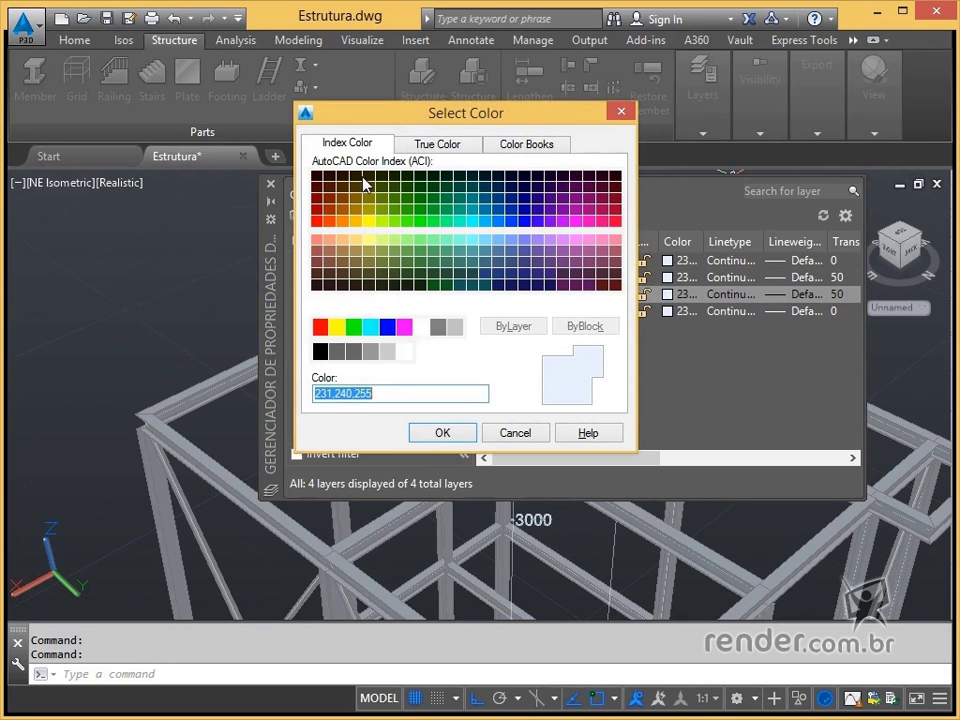
left_click(355, 240)
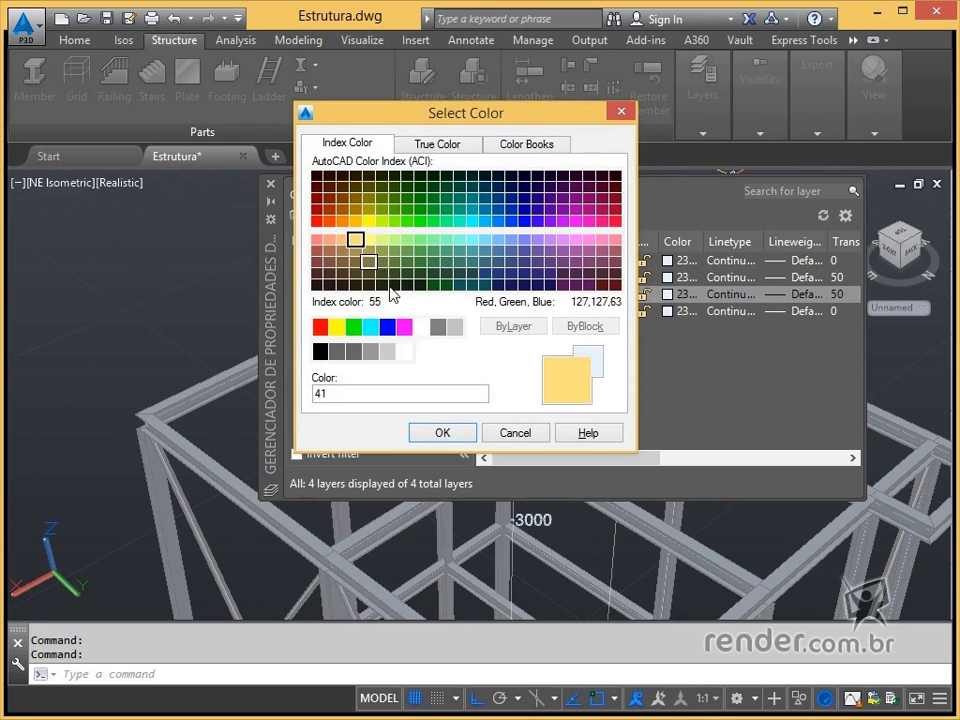
left_click(448, 437)
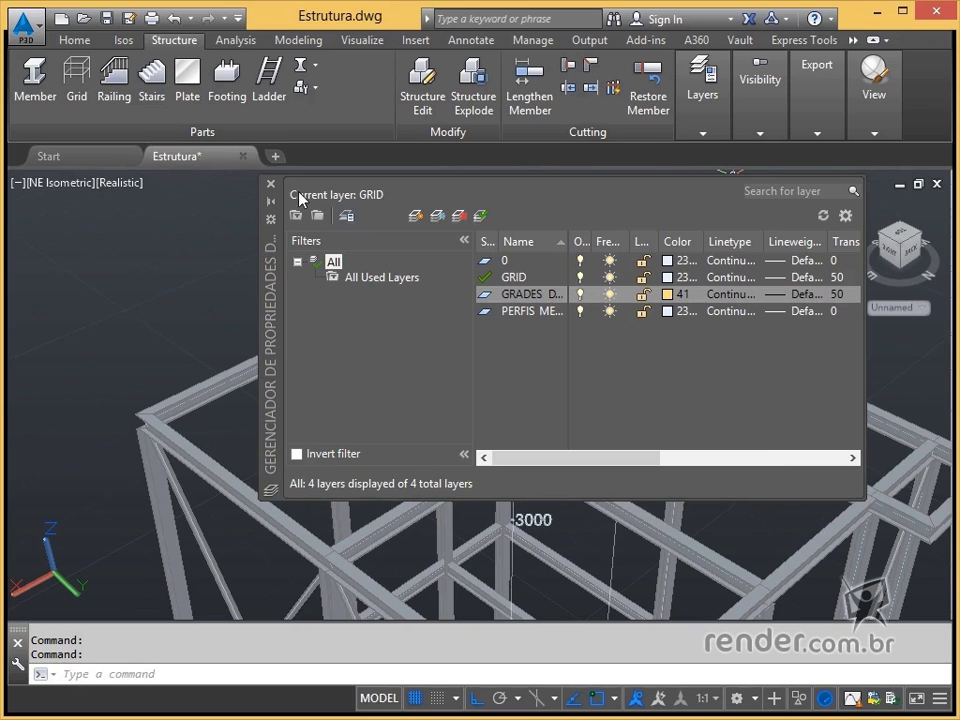
left_click(836, 294)
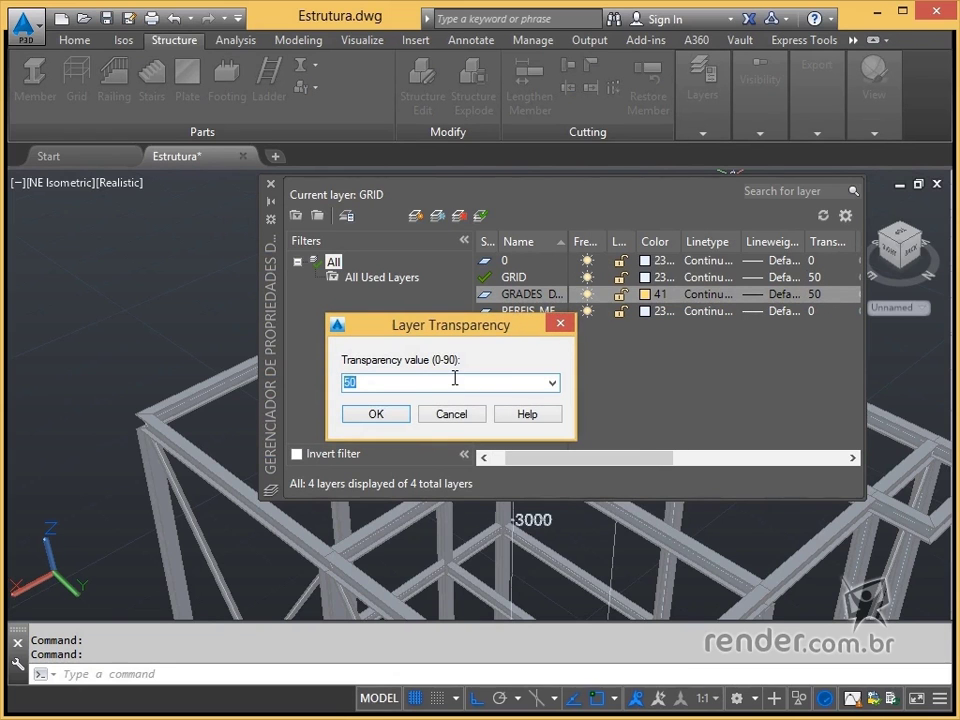
type("0")
left_click(384, 416)
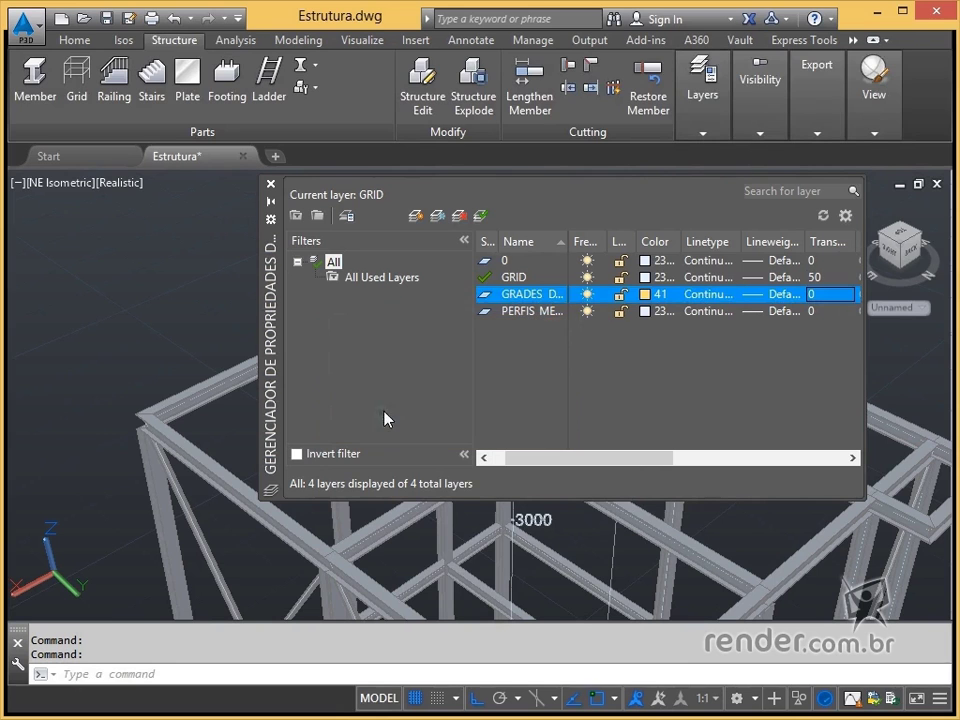
left_click(270, 186)
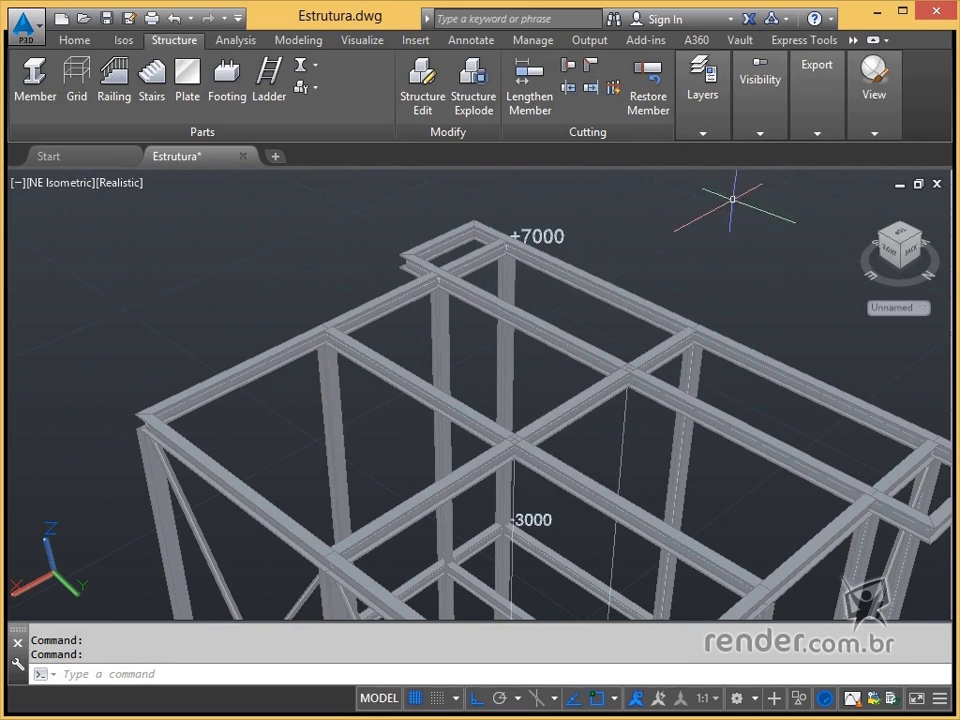
Step: Make GRADES DE PROTEÇÃO the current layer
left_click(716, 137)
left_click(795, 154)
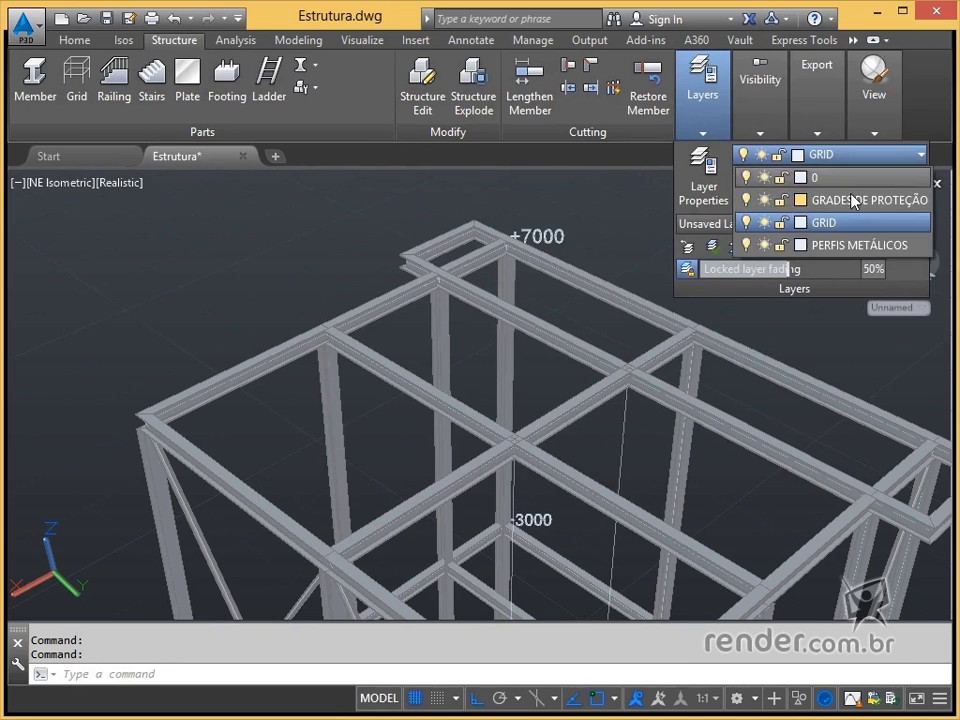
left_click(850, 200)
left_click(620, 212)
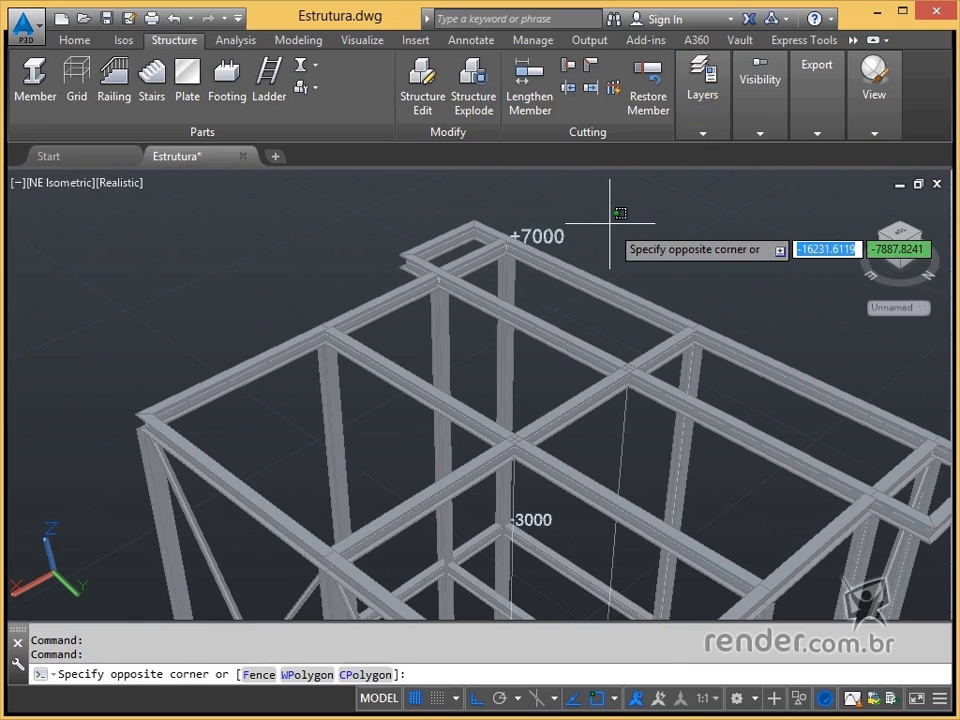
key("Escape")
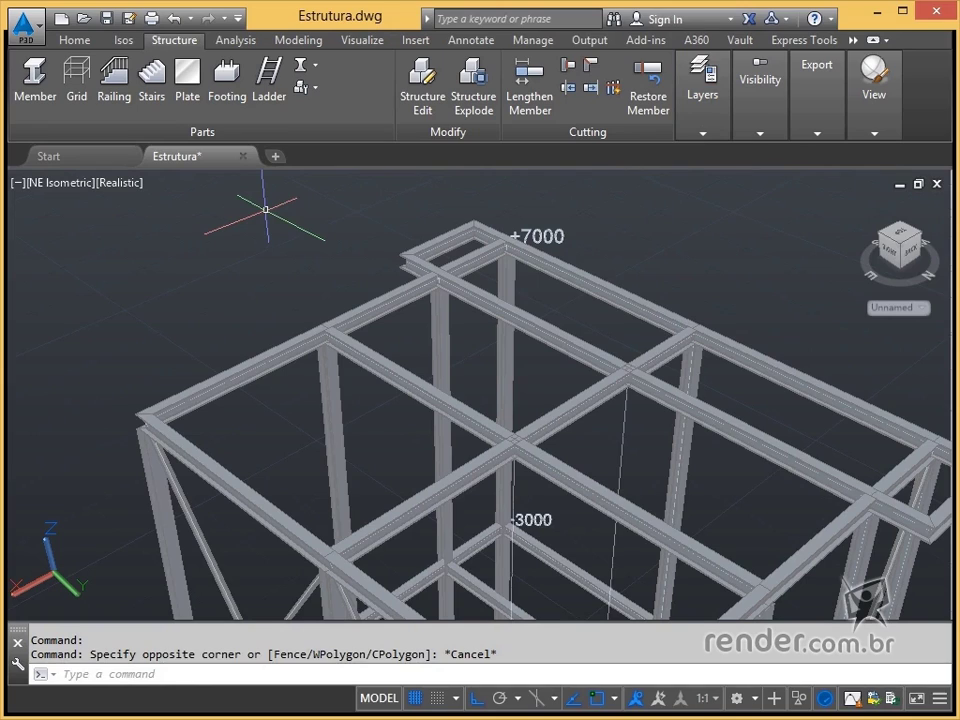
Step: Start the Railing command and look over its settings dialog, closing it without applying changes
scroll(279, 318, "down", 2)
middle_click_drag(281, 326, 341, 298)
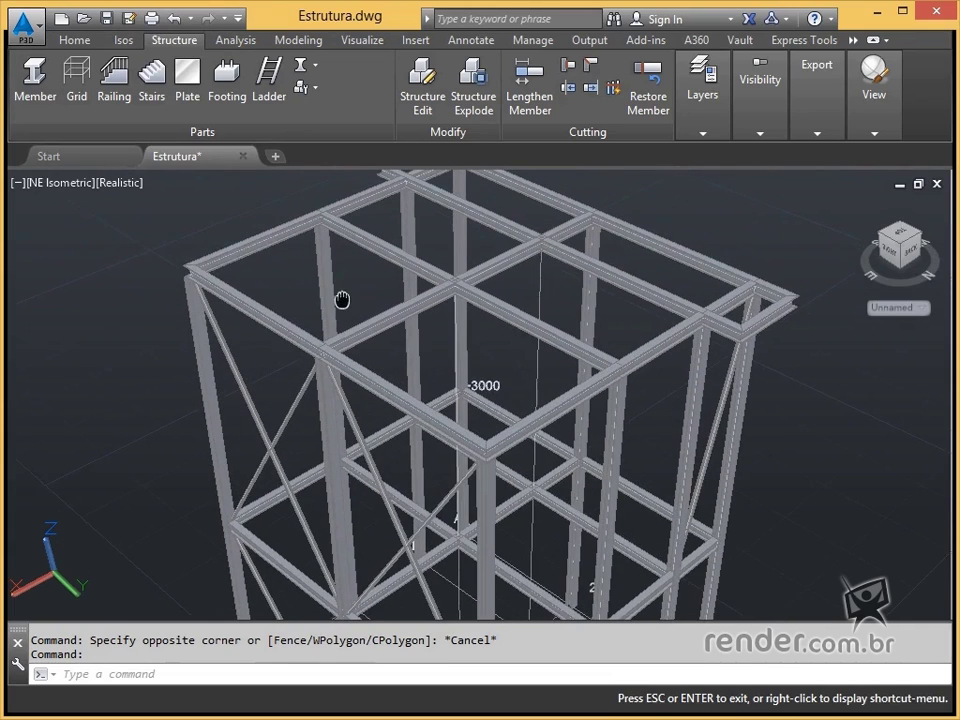
middle_click_drag(264, 277, 268, 326)
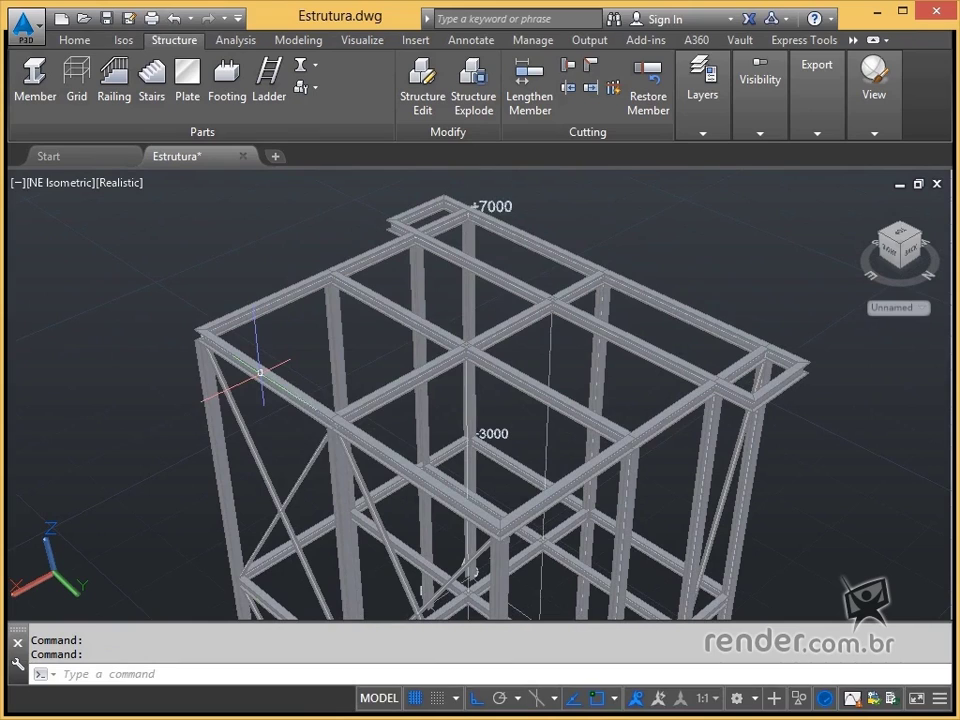
middle_click_drag(266, 375, 308, 360)
scroll(303, 347, "down", 2)
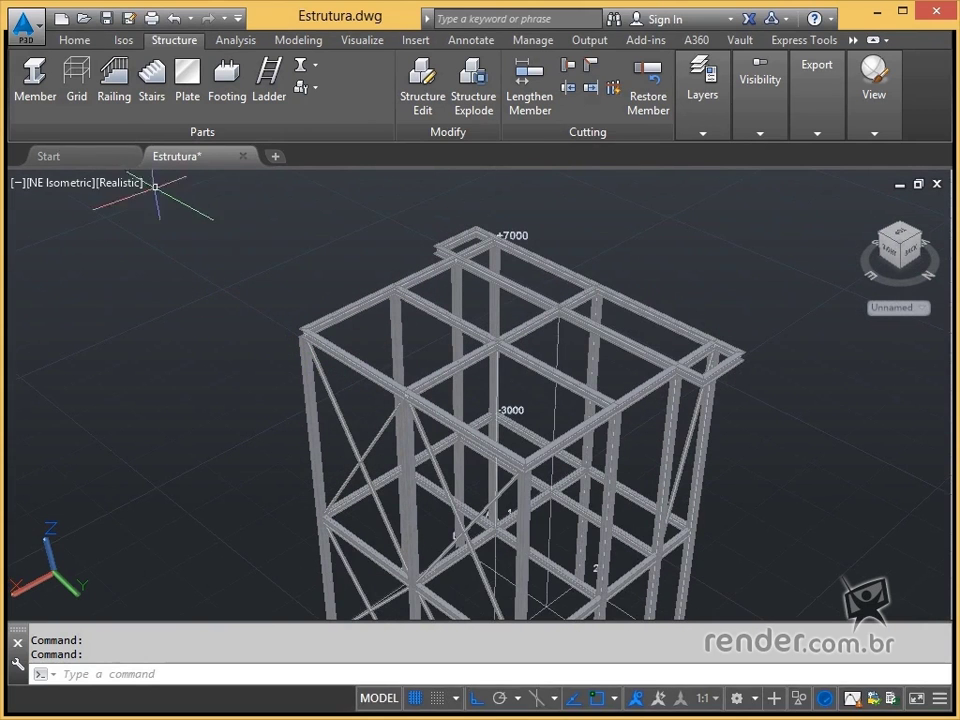
left_click(119, 99)
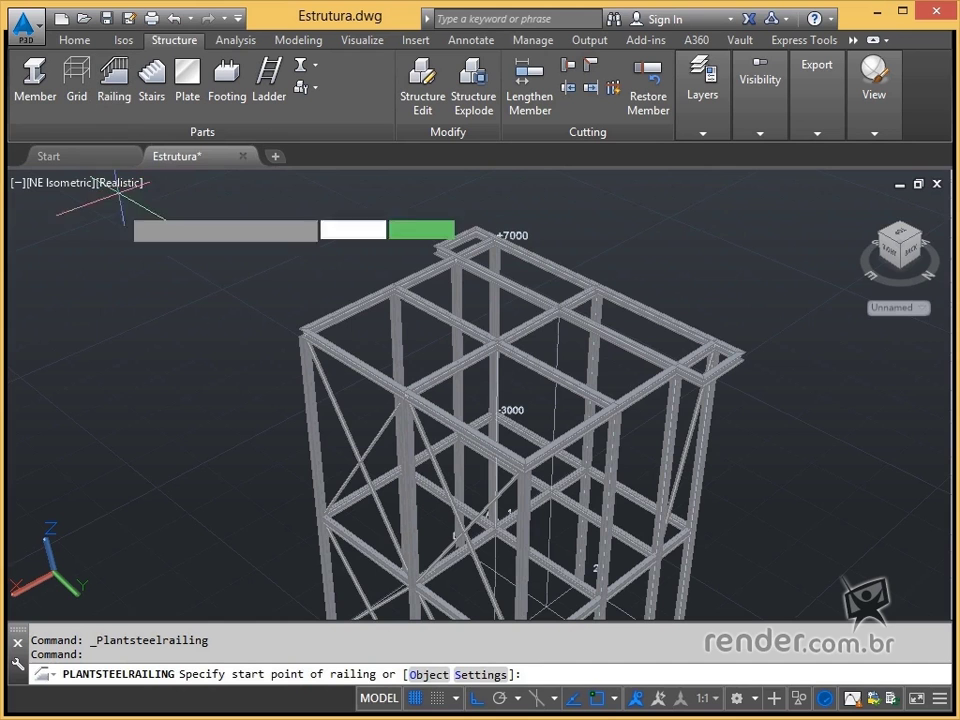
right_click(137, 285)
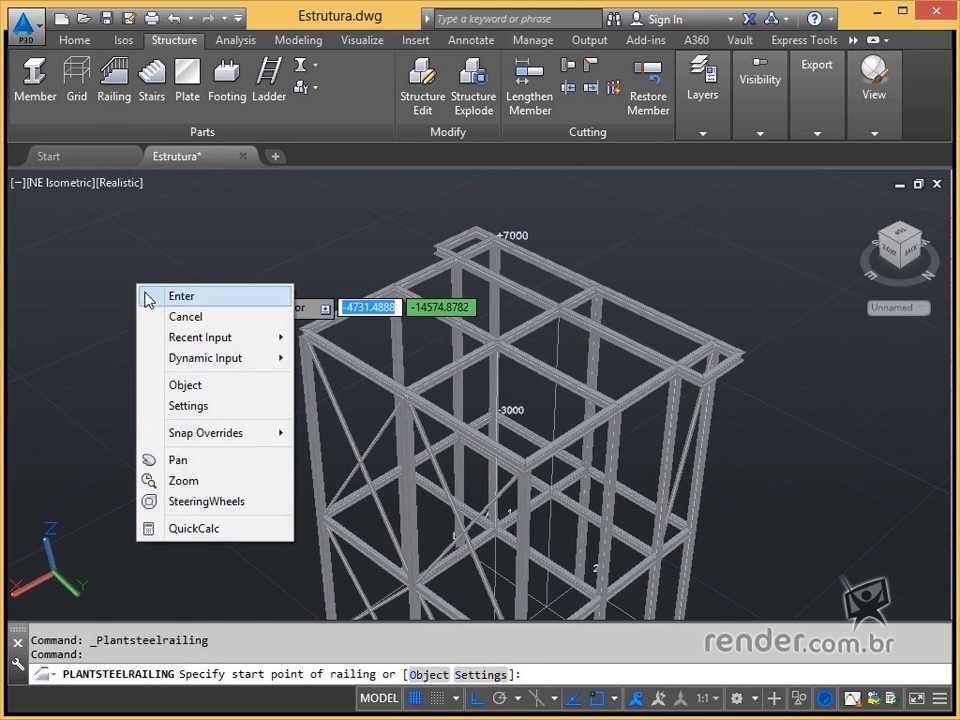
left_click(191, 411)
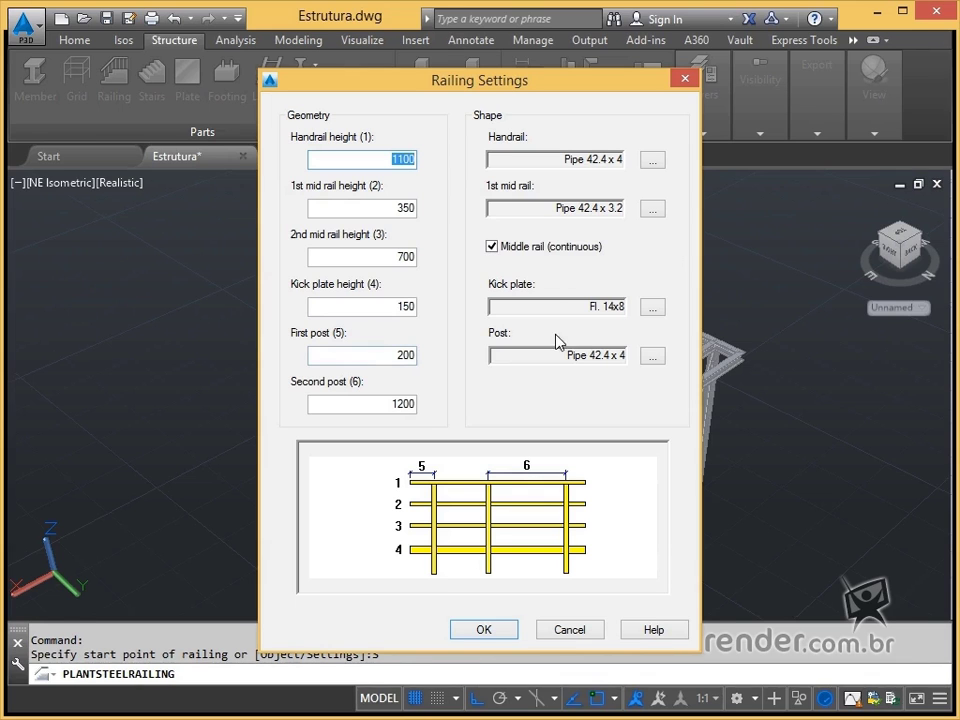
left_click(580, 630)
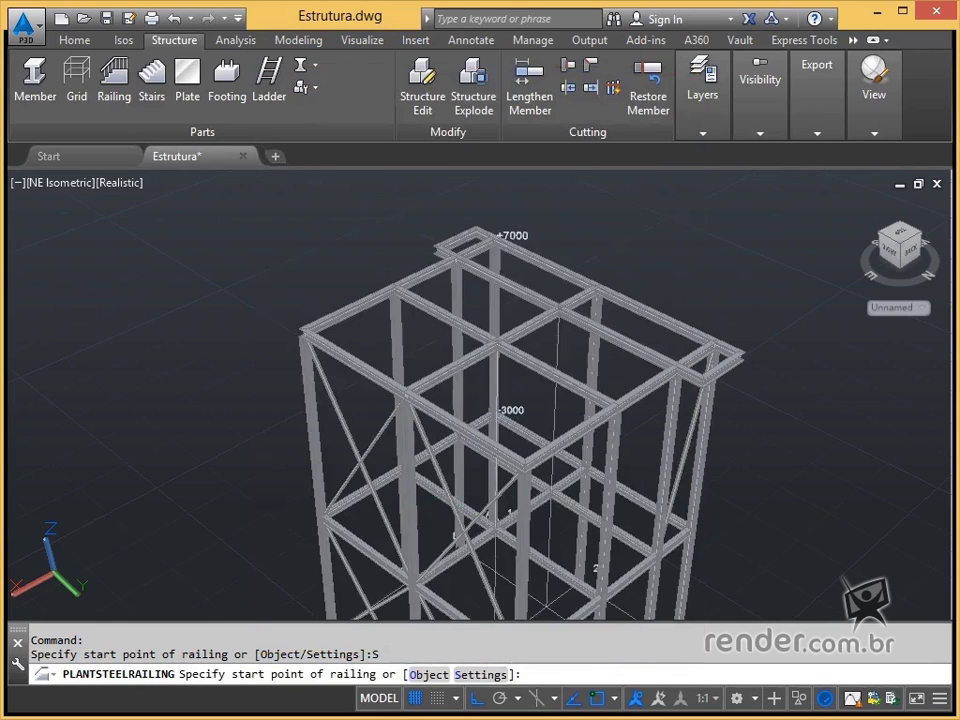
Step: In the Railing Settings, set the handrail height to 1100, 1st mid rail height to 400 and 2nd mid rail height to 800
left_click(315, 92)
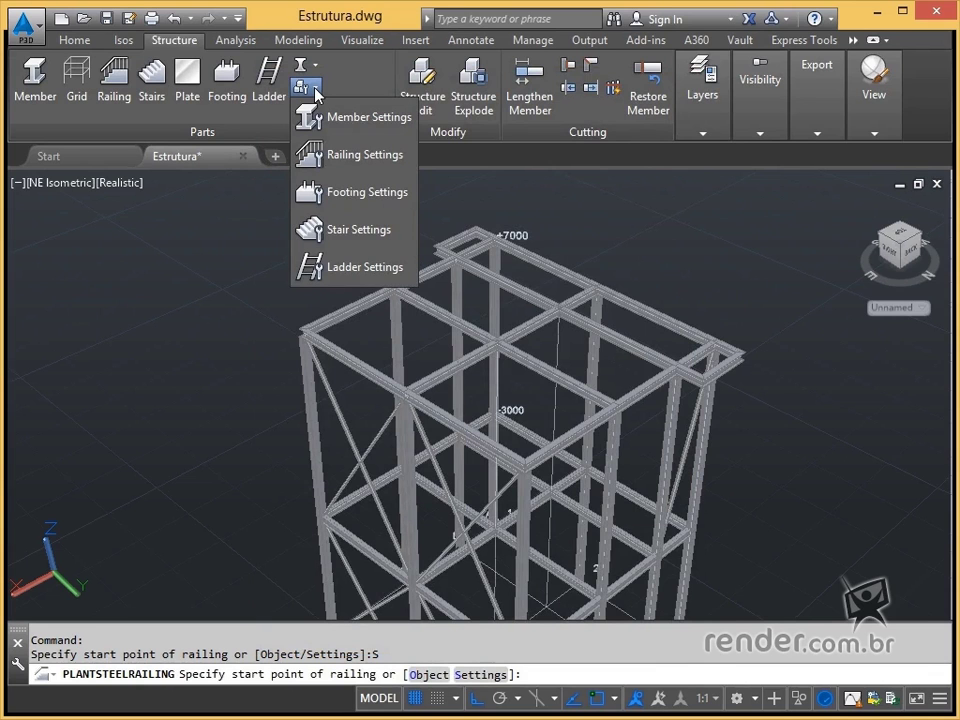
left_click(381, 160)
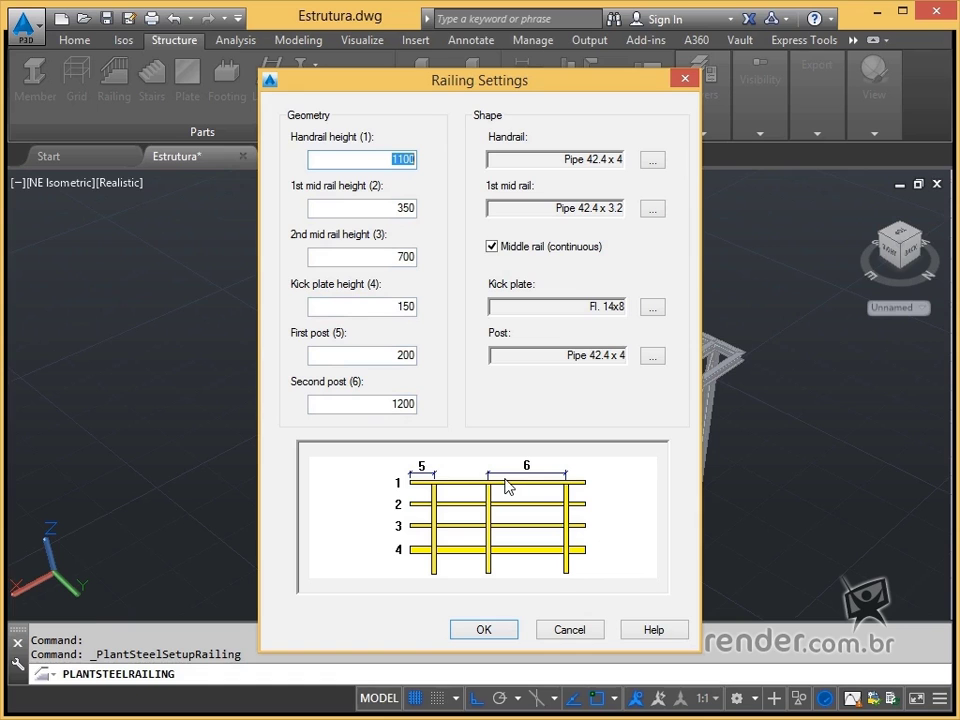
left_click(386, 163)
mouse_move(386, 163)
left_mouse_down()
mouse_move(407, 158)
mouse_move(384, 165)
left_mouse_up()
left_click(415, 163)
type("1100")
left_click_drag(399, 208, 420, 208)
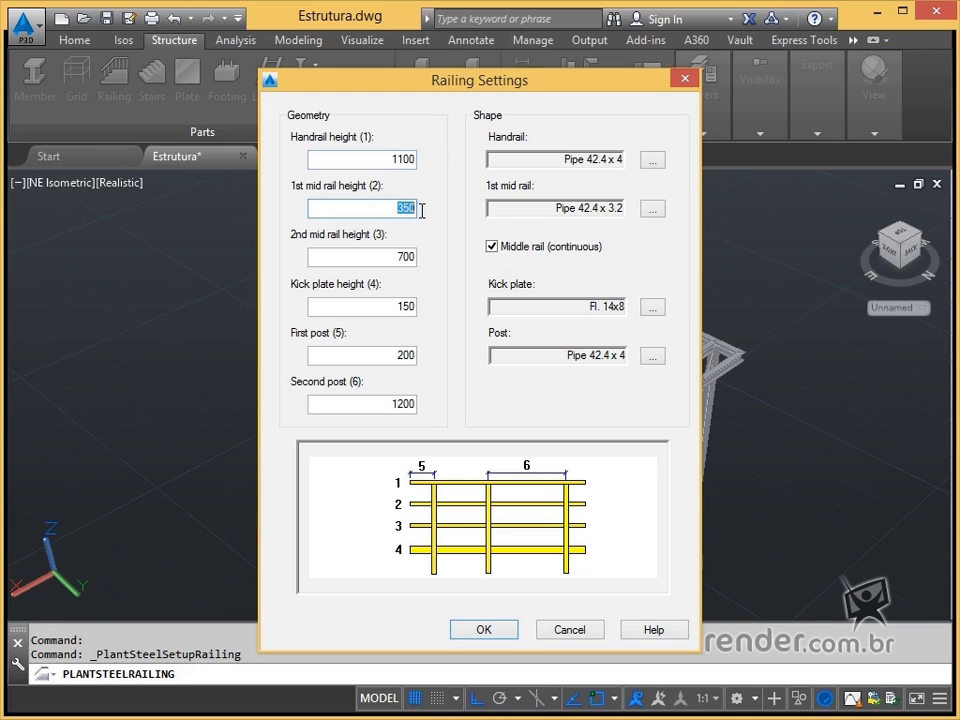
type("400")
double_click(407, 257)
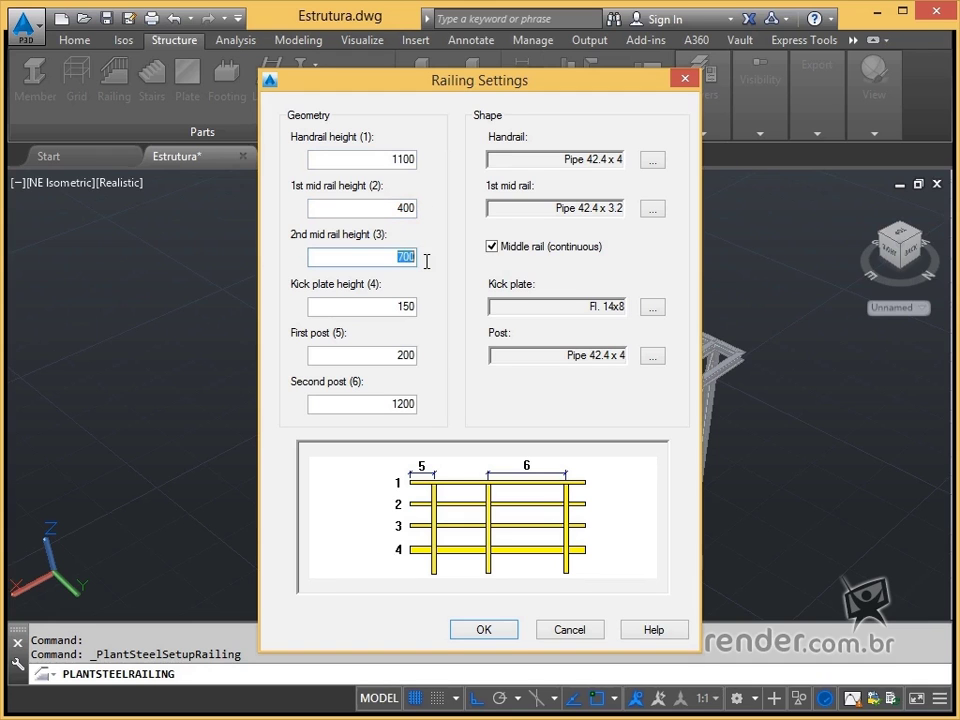
type("800")
Step: Set the railing's kick plate height to 200, first post distance to 300 and second post distance to 1200
left_click(397, 309)
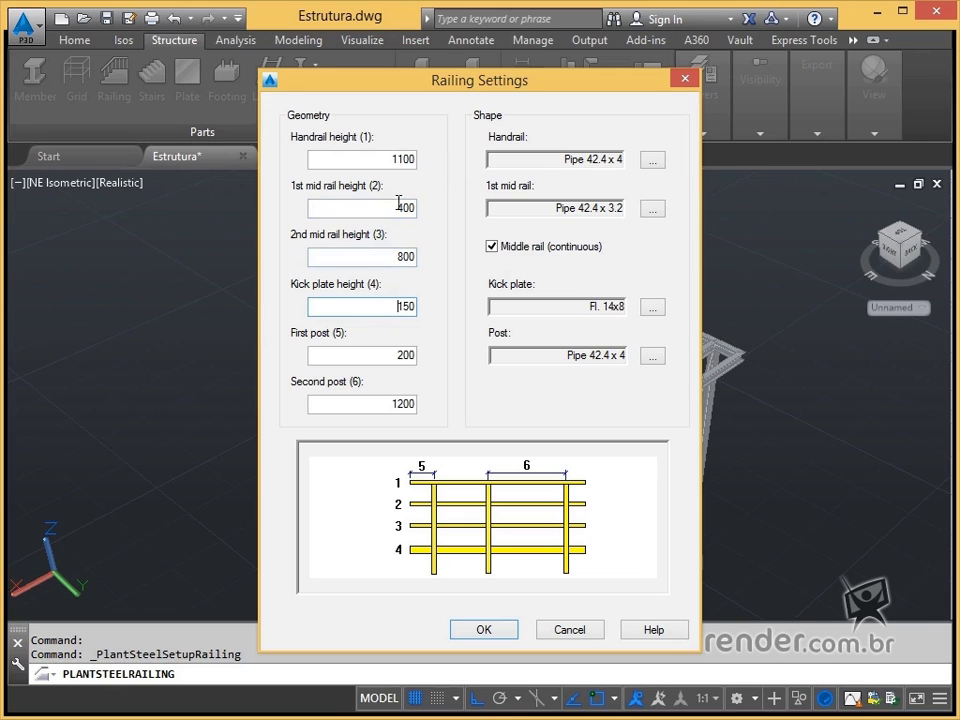
left_click_drag(398, 306, 424, 307)
left_click_drag(391, 358, 423, 359)
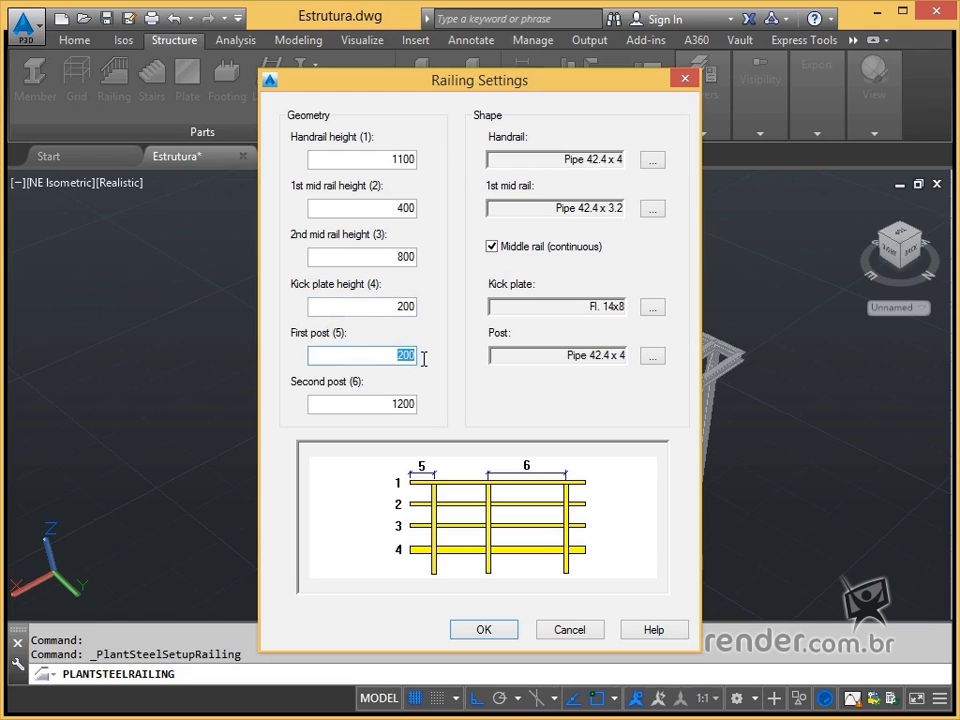
type("30")
left_click_drag(380, 406, 448, 406)
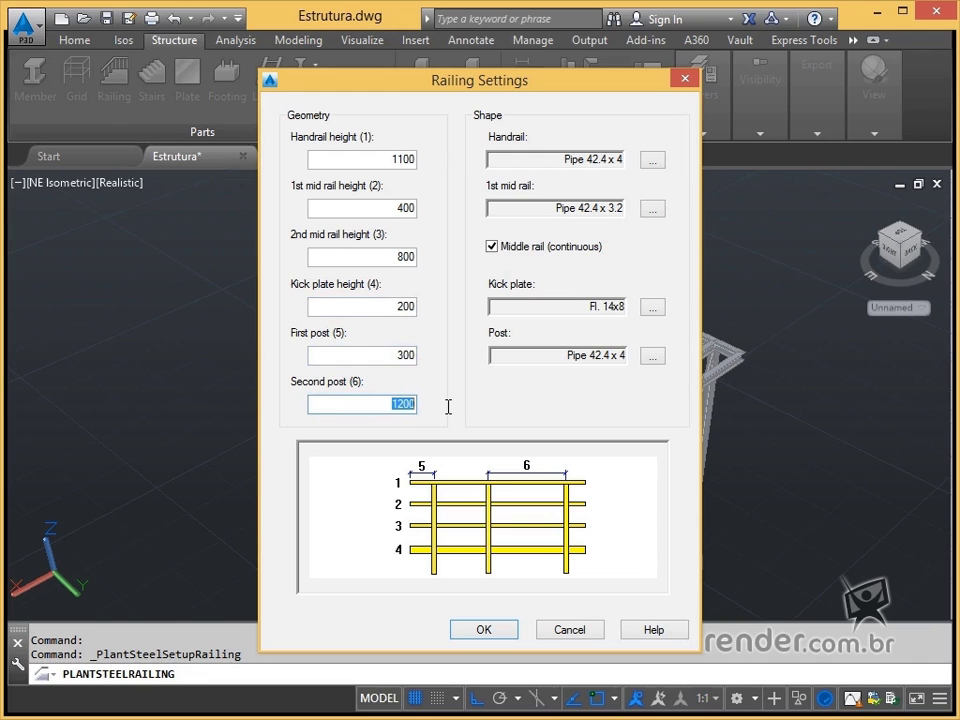
type("1")
Step: Set the handrail shape to the DIN profile Pipe 42.4 x 3.2
left_click(651, 162)
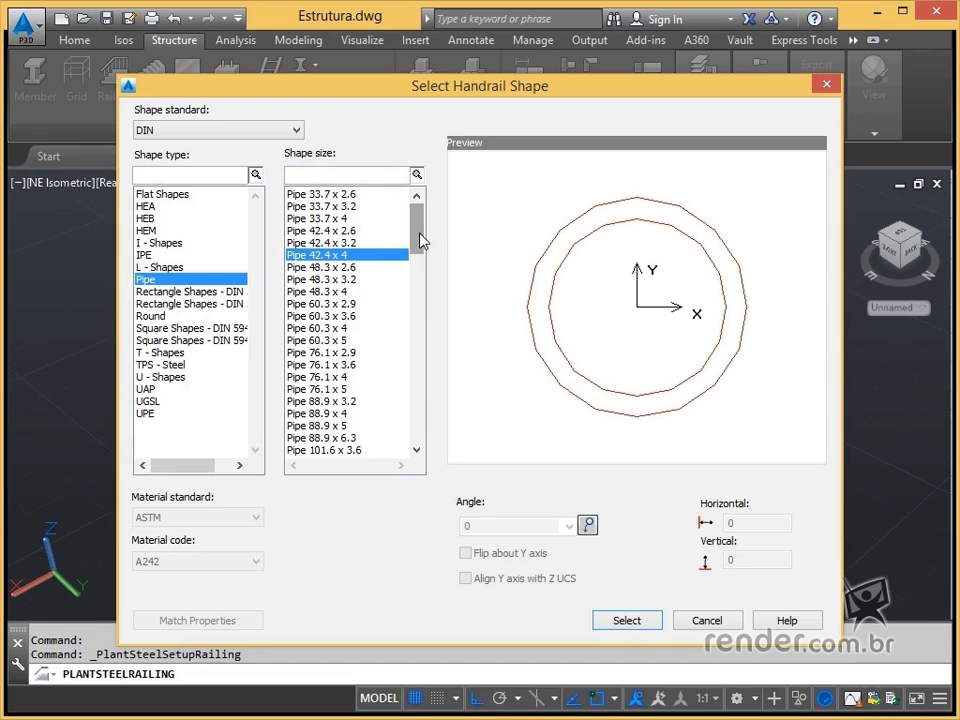
left_click(347, 244)
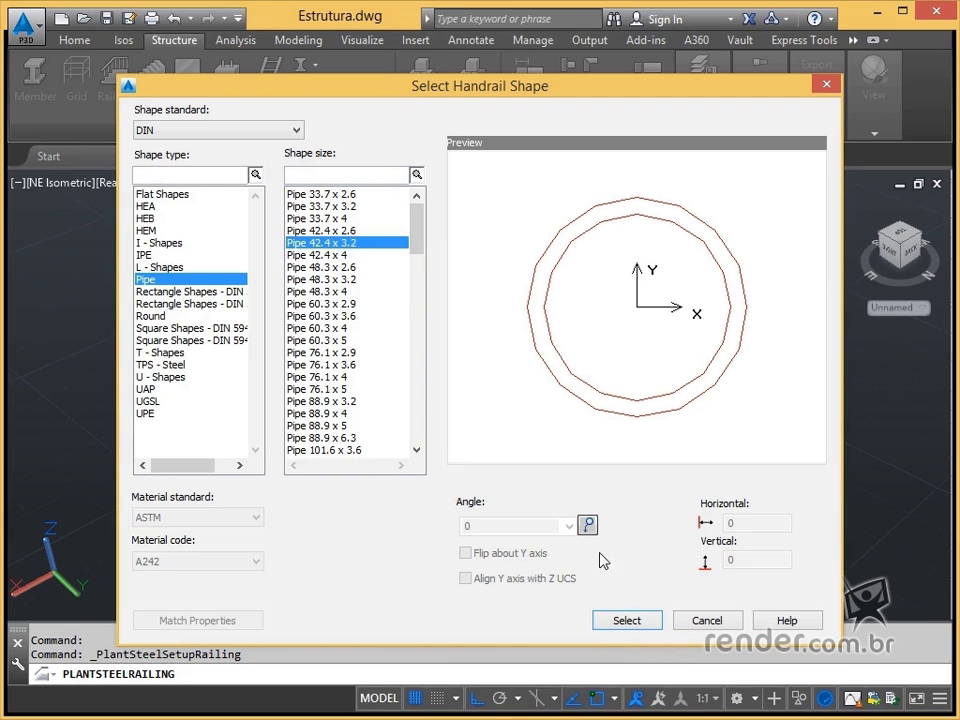
left_click(629, 624)
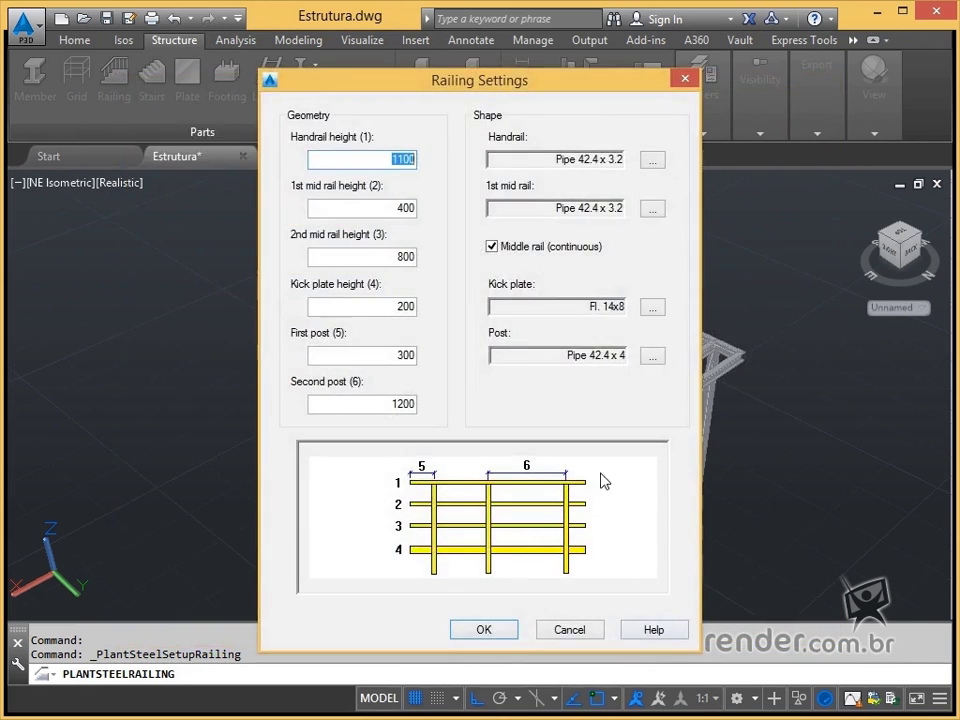
Step: Set the 1st mid rail shape to DIN Pipe 42.4 x 2.6, with the continuous middle rail option enabled
left_click(654, 212)
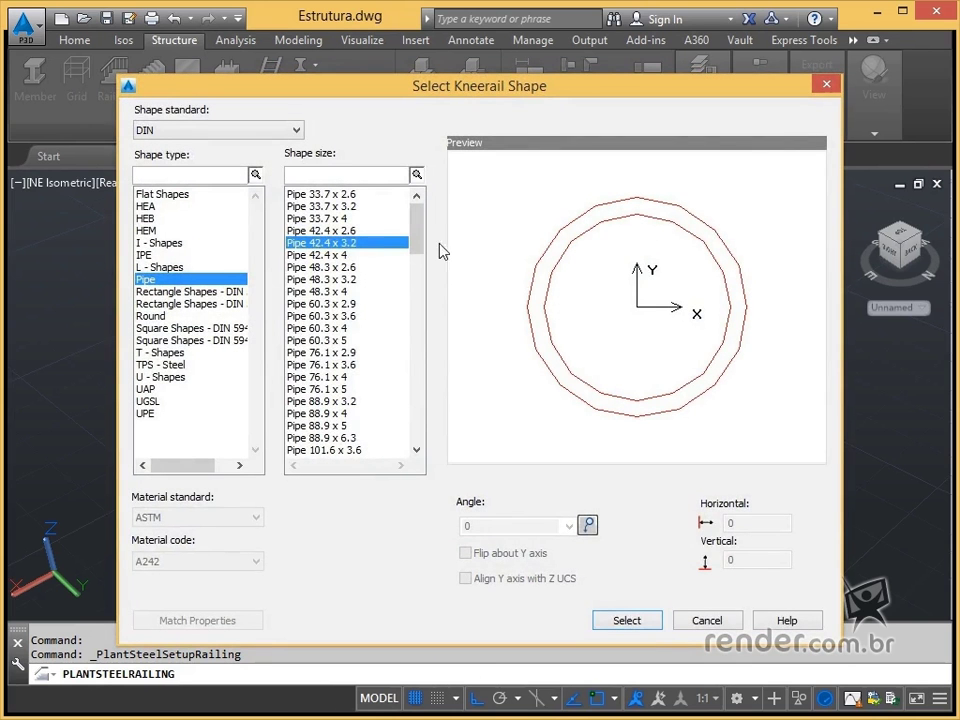
left_click(345, 231)
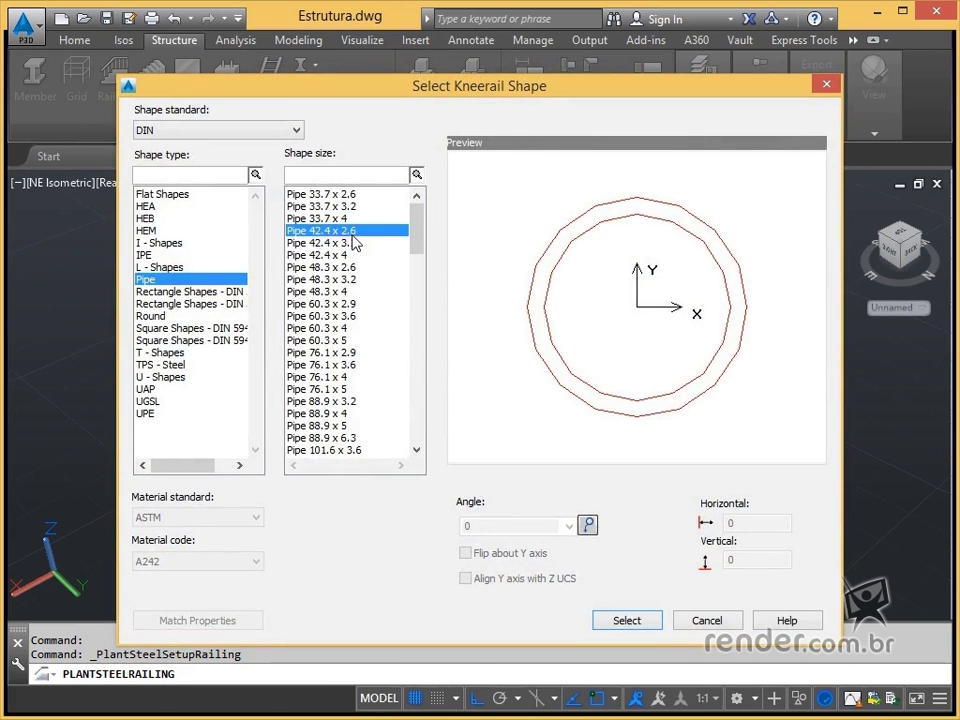
left_click(627, 621)
left_click(492, 247)
left_click(492, 248)
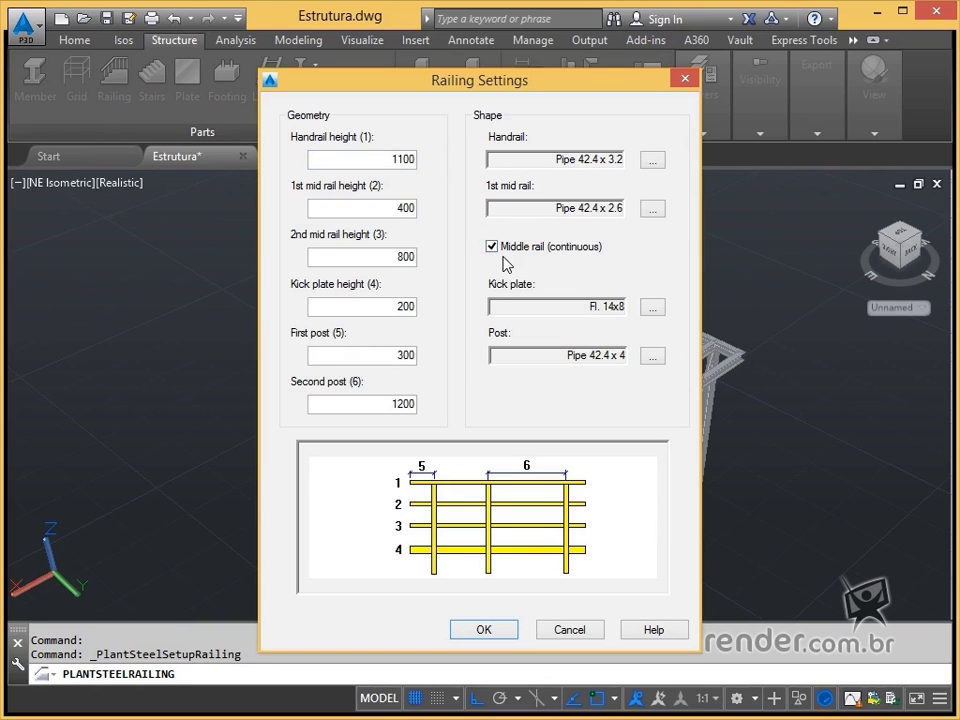
Step: Set the kick plate shape to the DIN flat profile Fl. 14x6
left_click(658, 313)
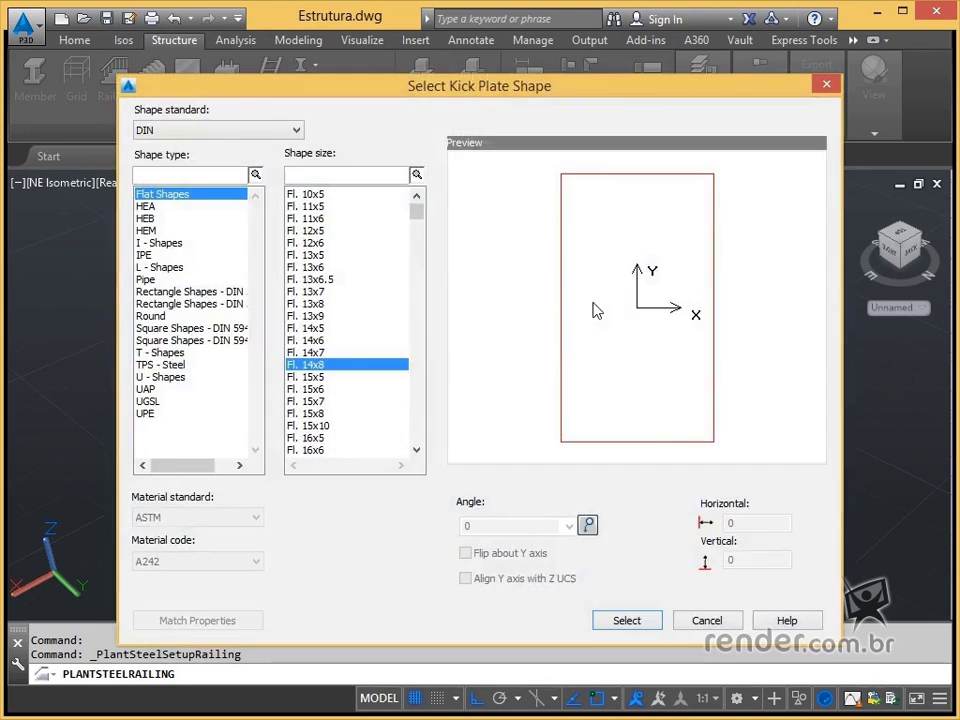
left_click(313, 353)
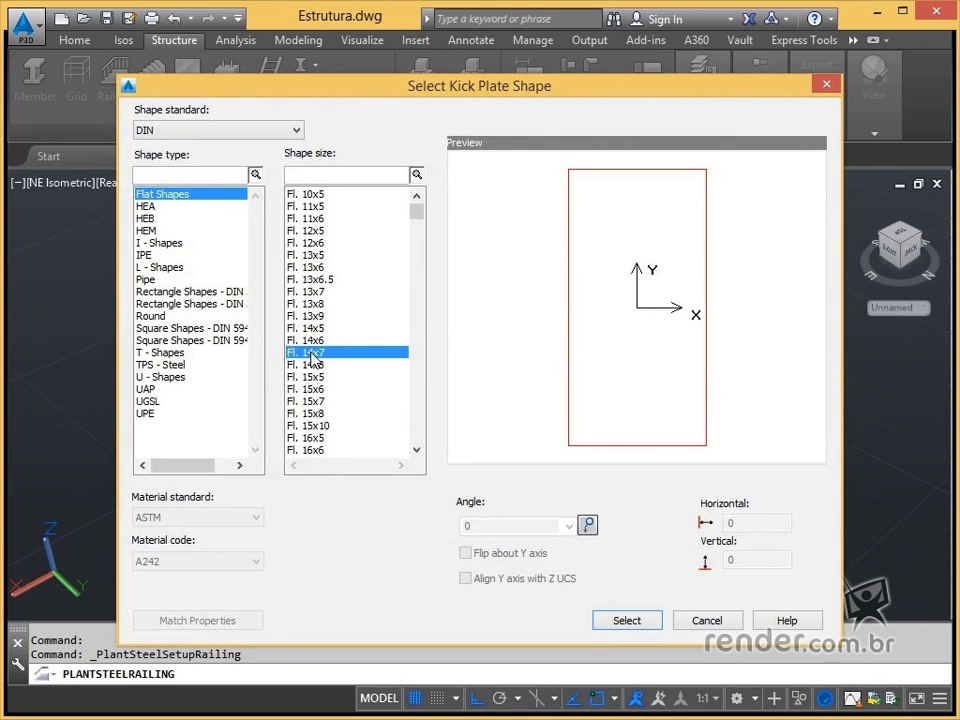
left_click(313, 341)
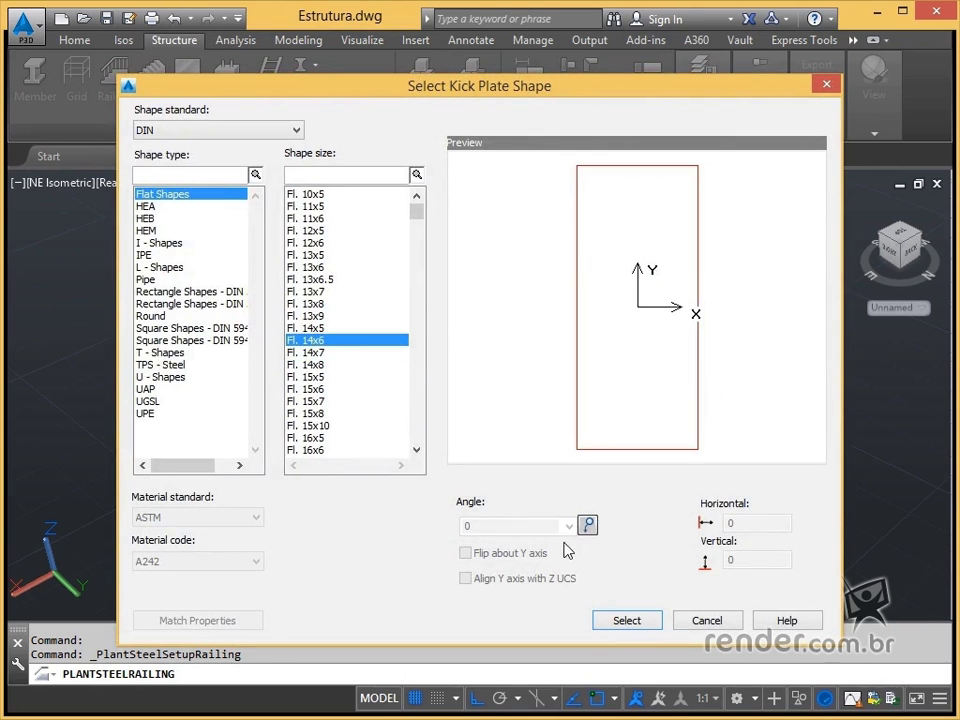
left_click(627, 620)
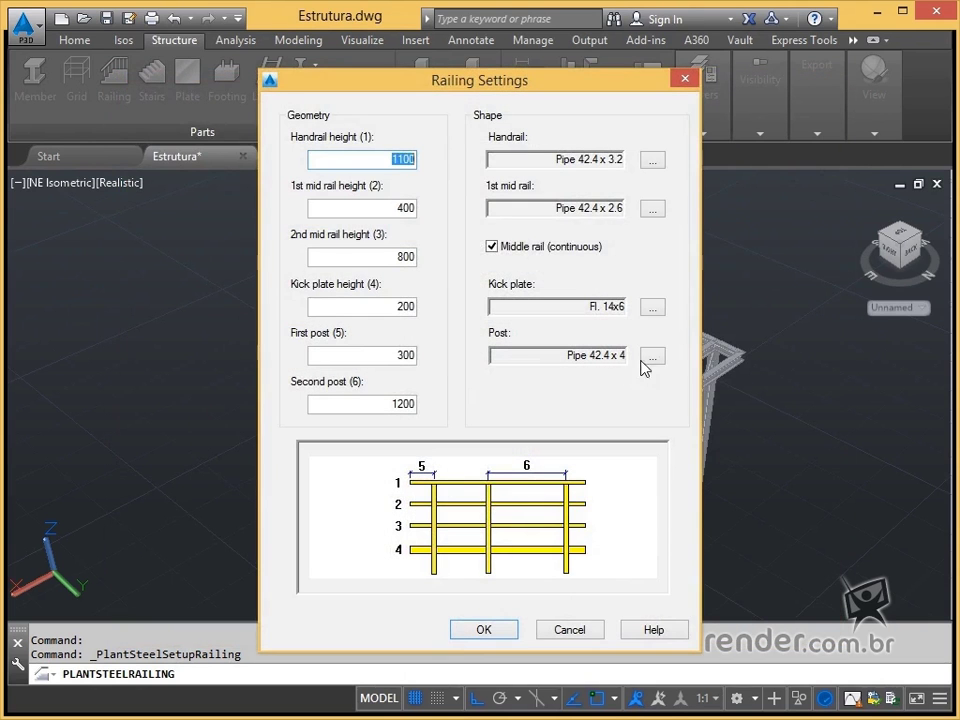
Step: Set the post shape to DIN Pipe 42.4 x 3.2 and apply the railing settings
left_click(652, 358)
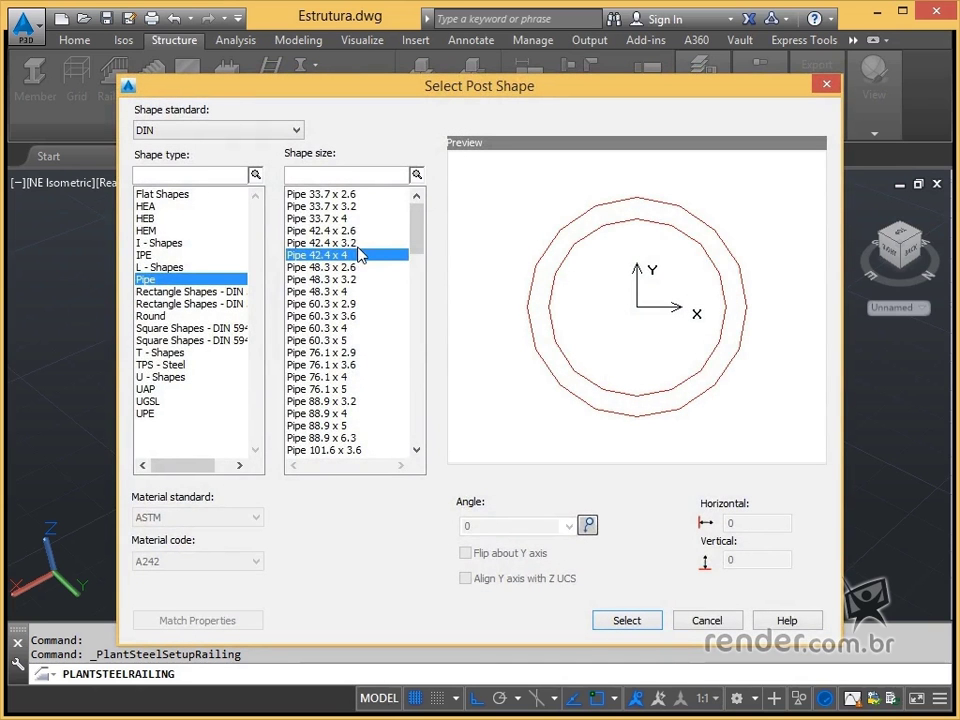
left_click(340, 243)
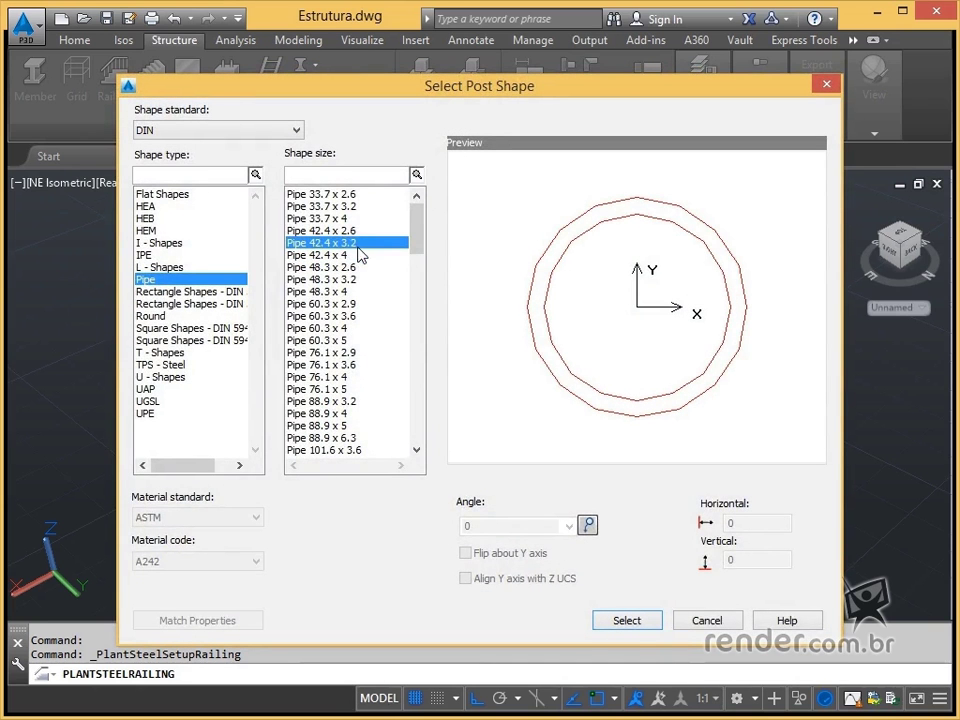
left_click(628, 625)
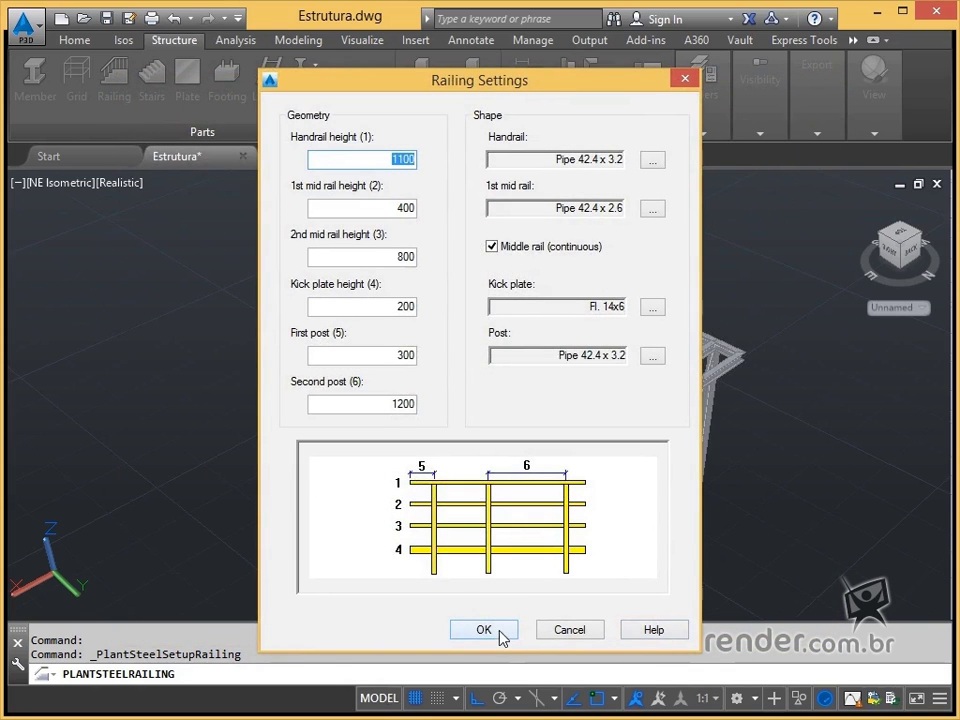
left_click(497, 636)
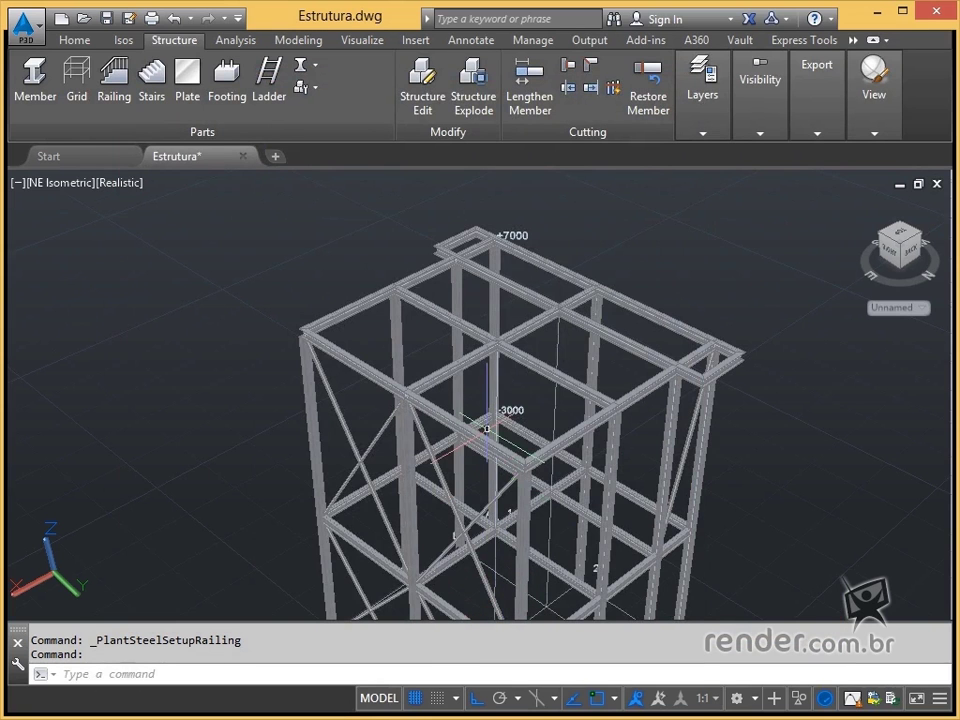
Step: Turn off the PERFIS METÁLICOS layer so only the structure's grid lines are displayed
scroll(487, 428, "down", 3)
mouse_move(493, 412)
middle_mouse_down()
mouse_move(501, 388)
mouse_move(484, 420)
middle_mouse_up()
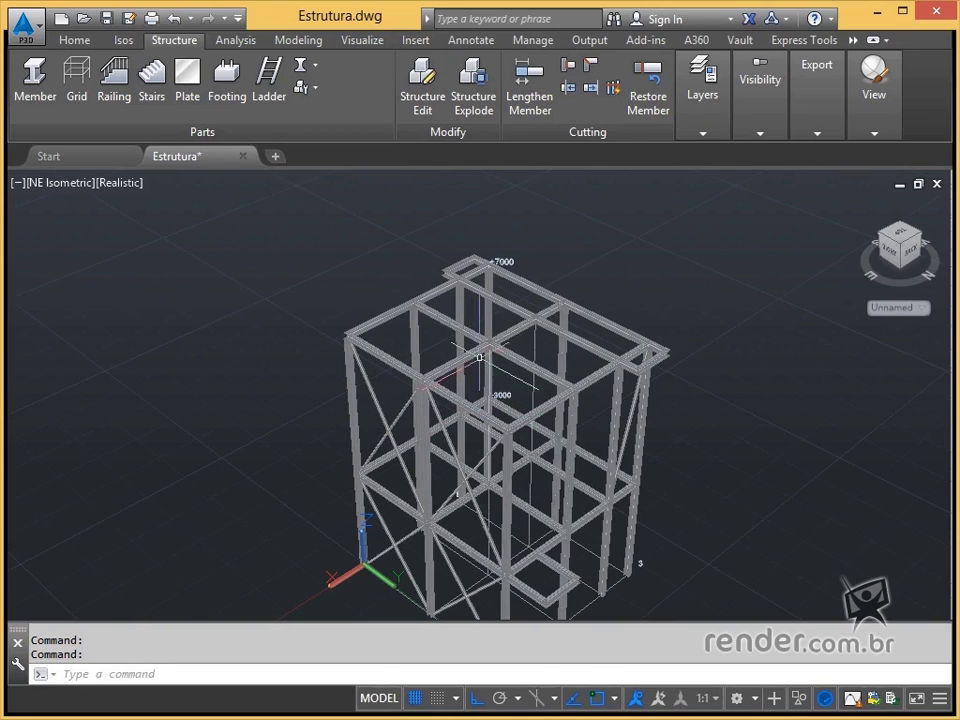
left_click(702, 100)
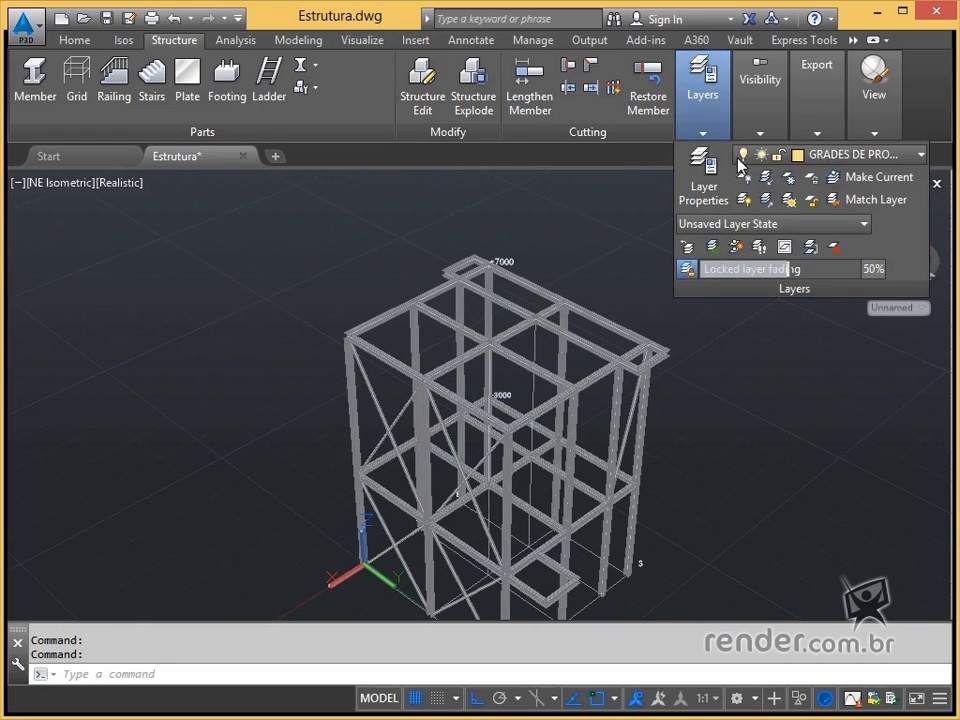
left_click(843, 155)
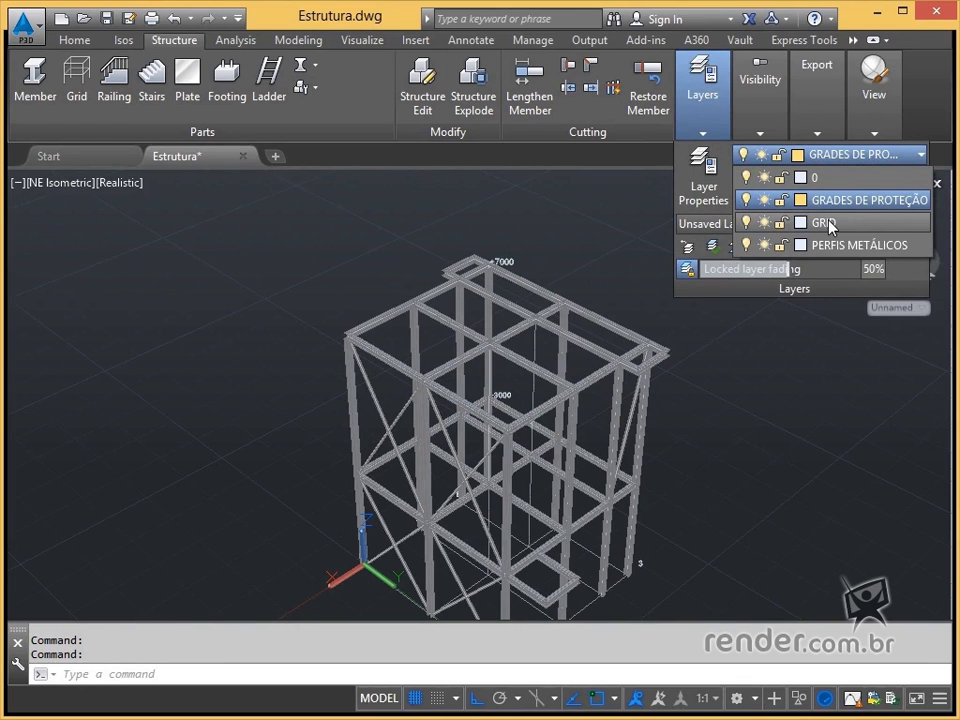
left_click(745, 245)
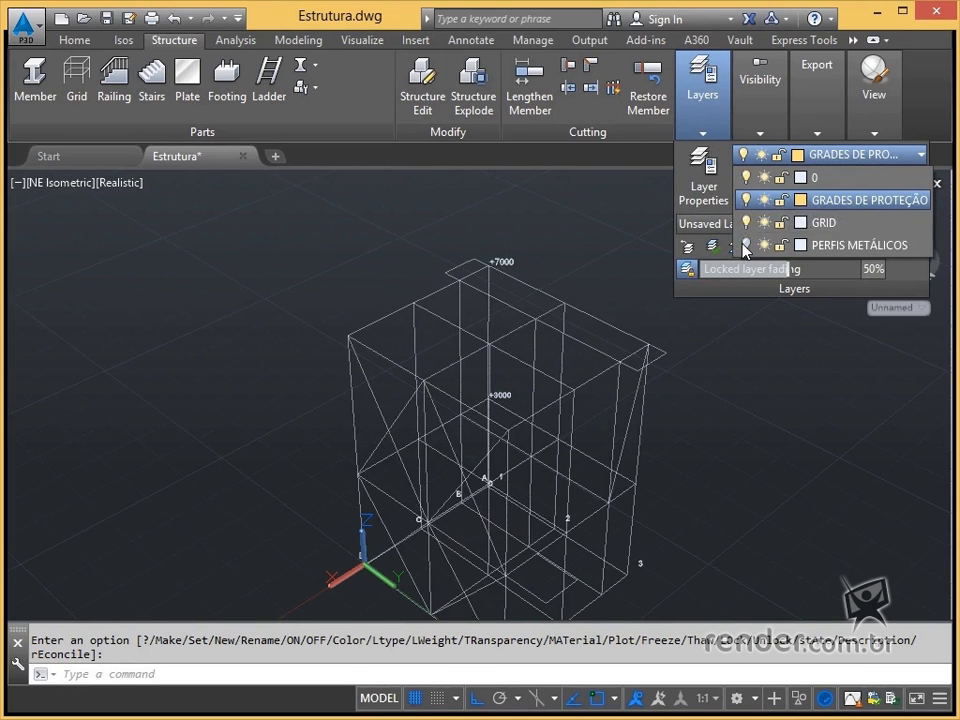
left_click(632, 253)
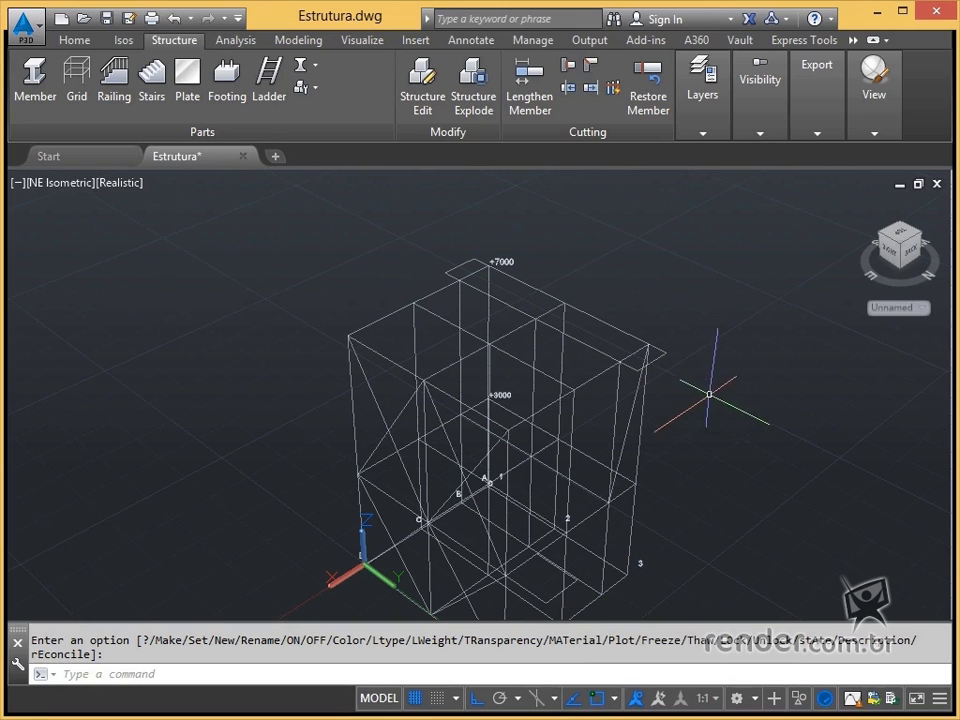
Step: Draw a railing around the outer perimeter of the +7000 level, following the grid corners and the projecting strip
left_click(117, 88)
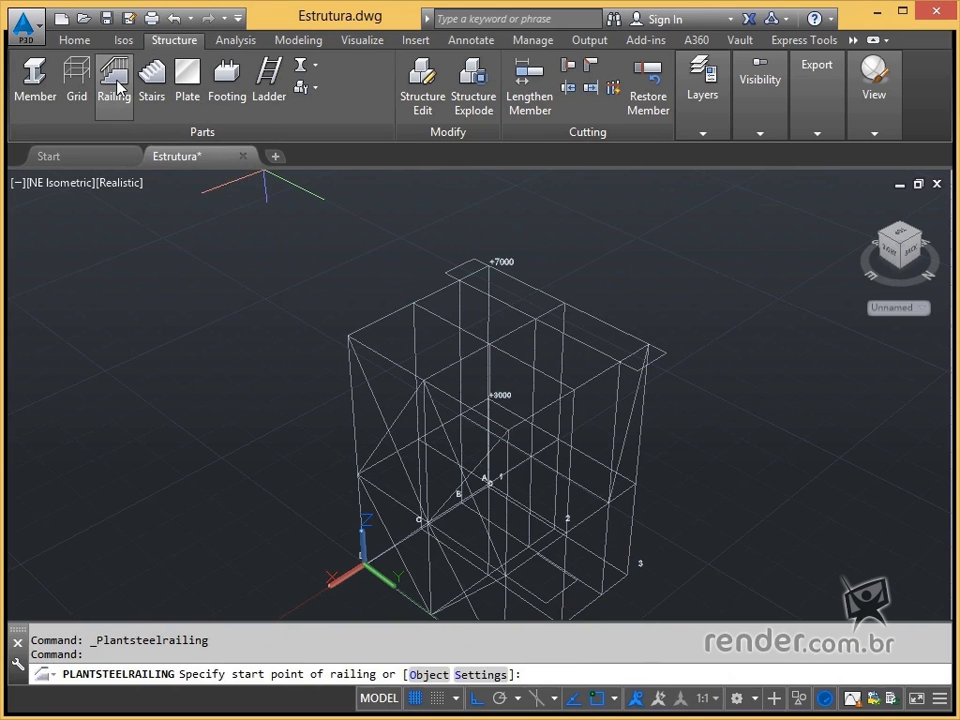
left_click(348, 336)
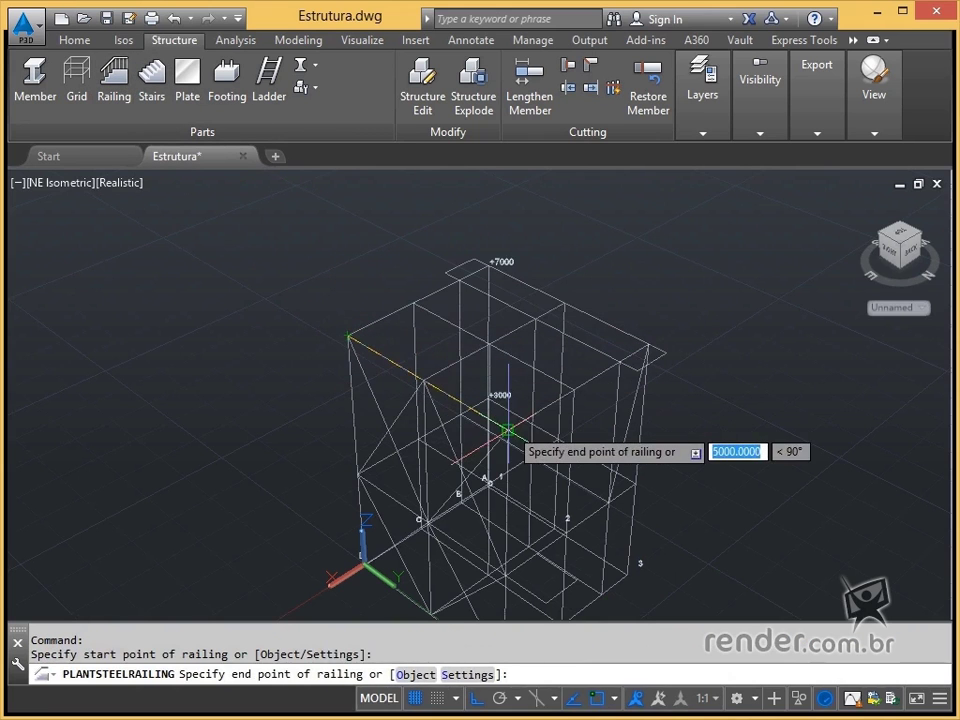
left_click(423, 383)
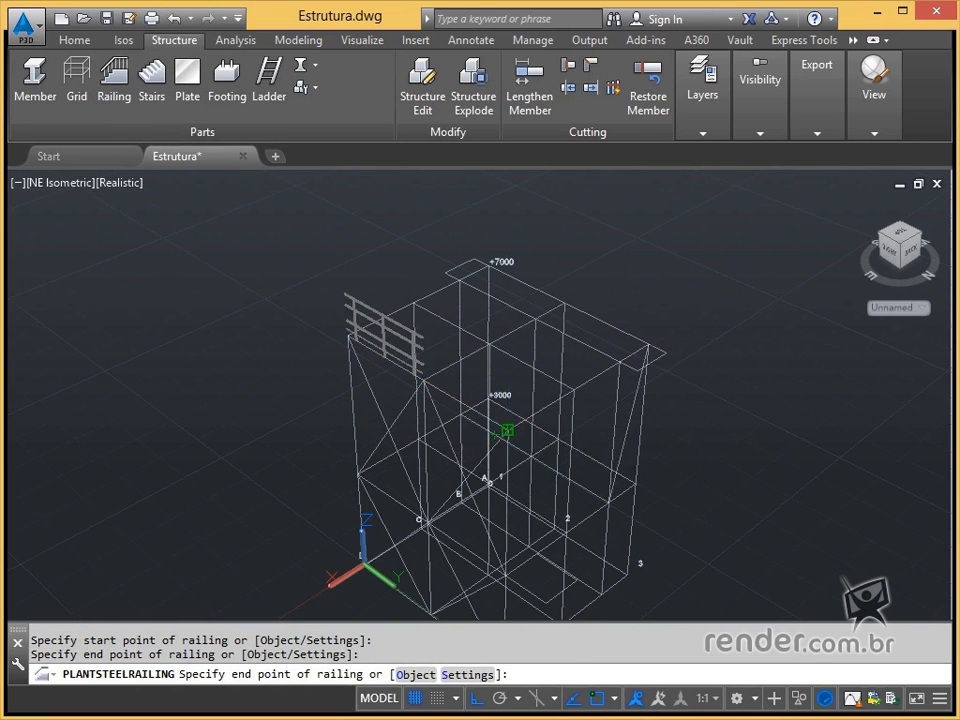
left_click(505, 428)
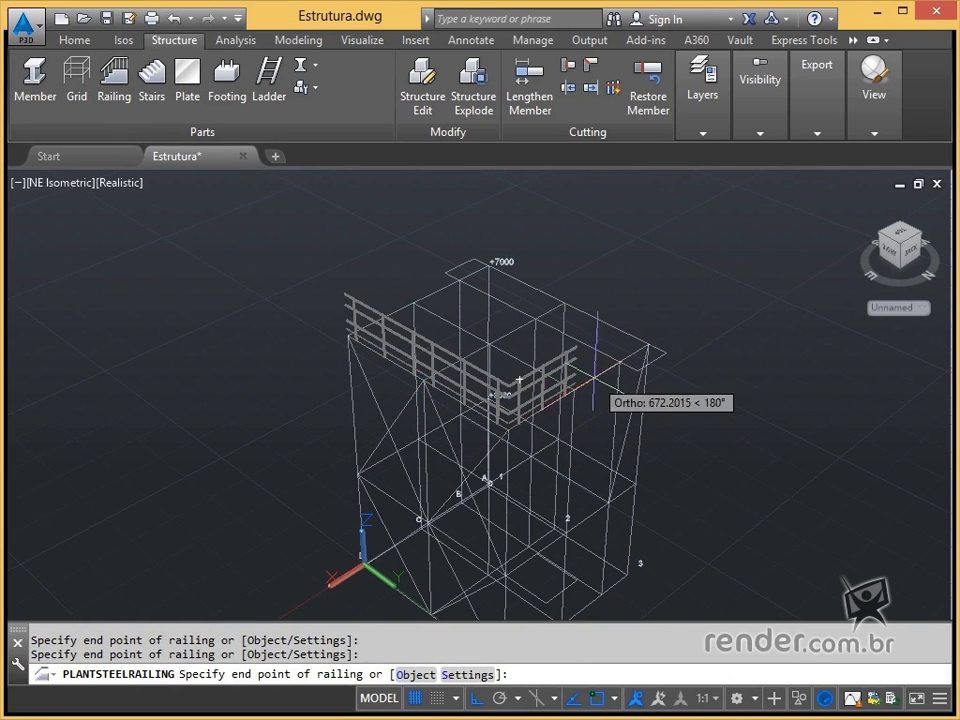
left_click(668, 351)
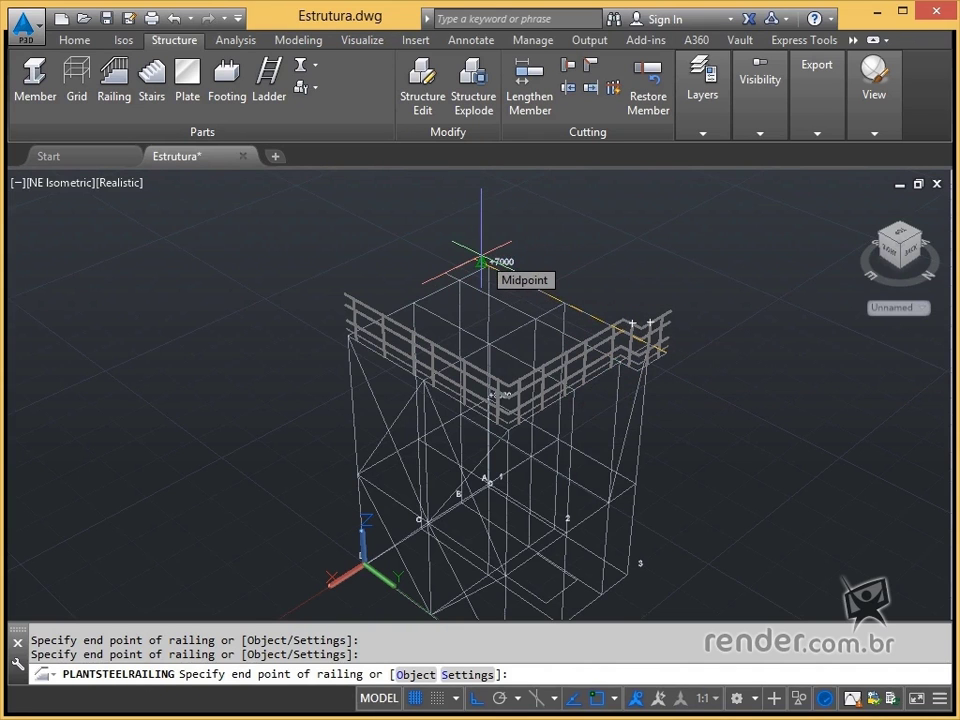
scroll(476, 329, "up", 4)
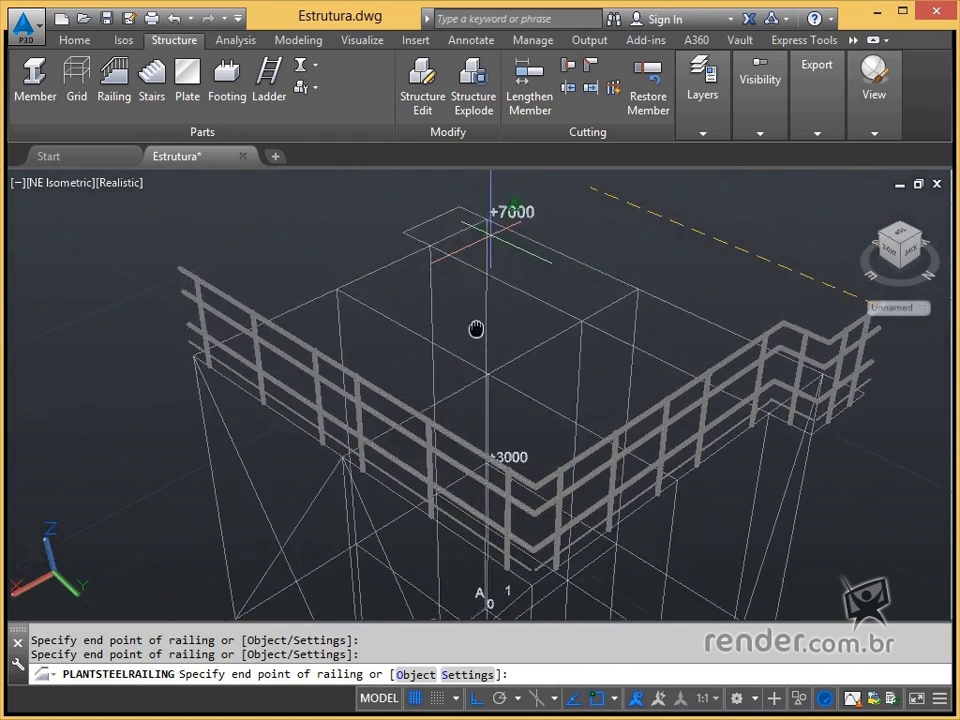
middle_click_drag(476, 329, 456, 388)
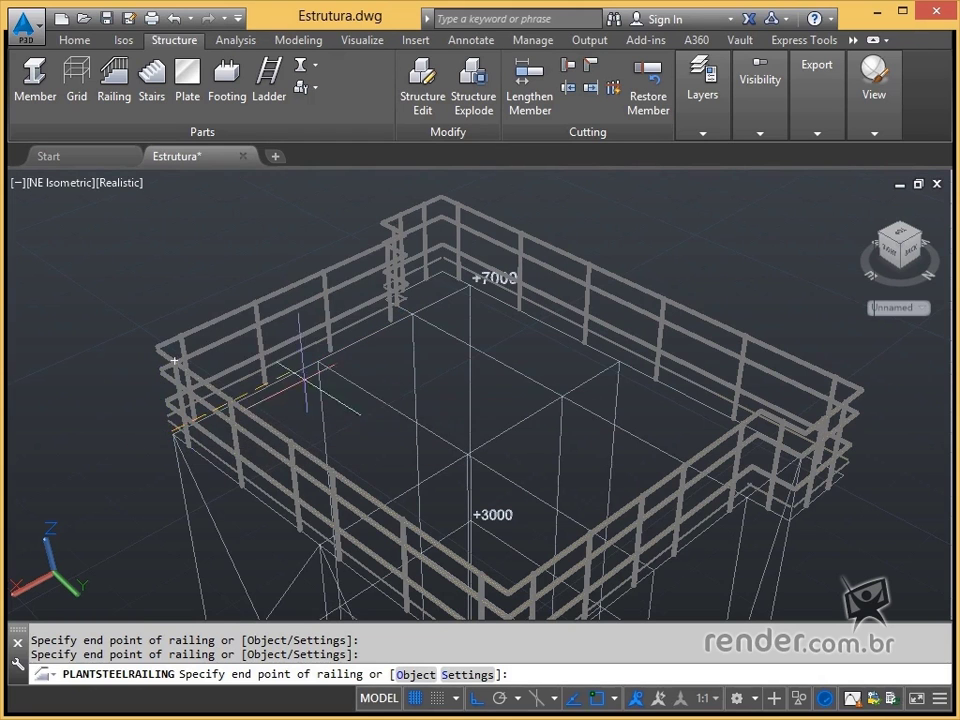
key("Escape")
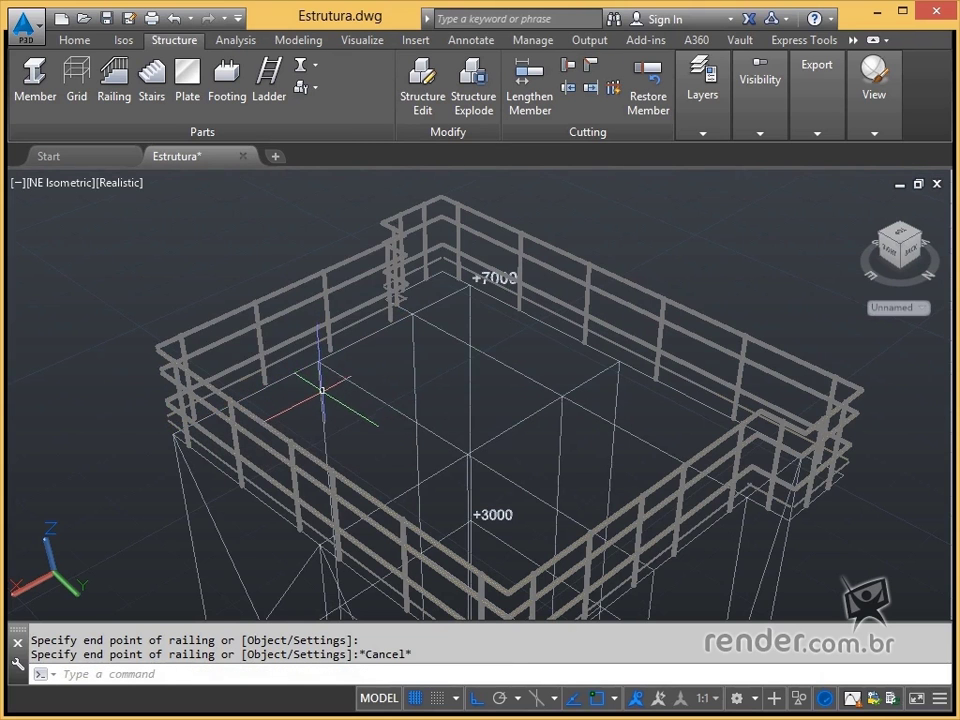
Step: Draw a railing along the D-side edge of the +3000 level, continuing along the projecting platform with a short return at its outer corner
middle_click_drag(474, 439, 553, 270)
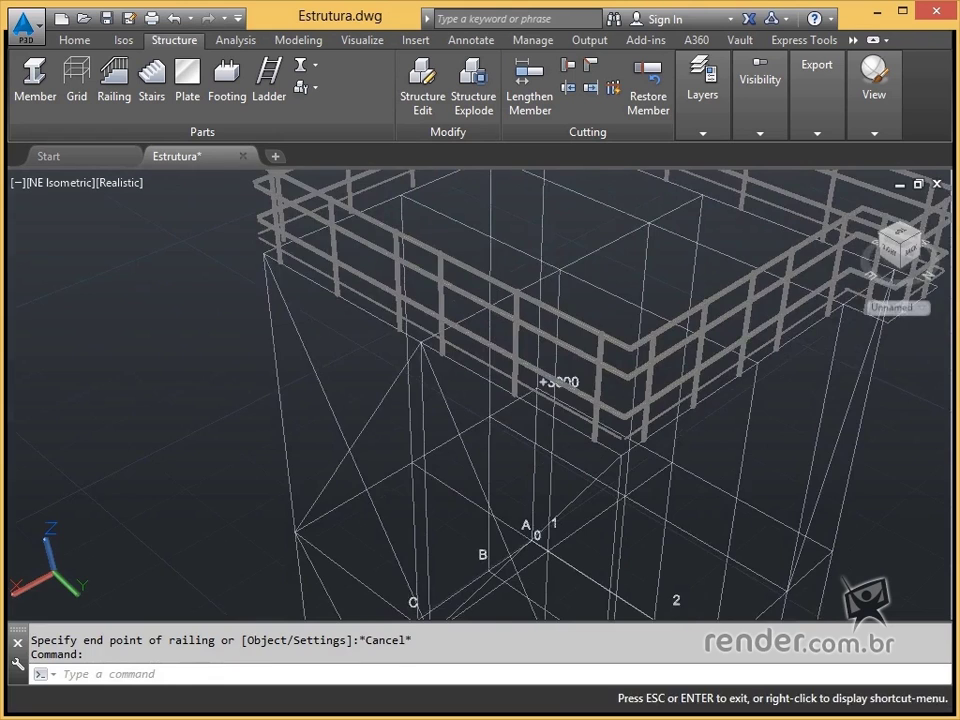
scroll(468, 416, "down", 2)
mouse_move(402, 504)
middle_mouse_down()
mouse_move(425, 487)
mouse_move(386, 514)
middle_mouse_up()
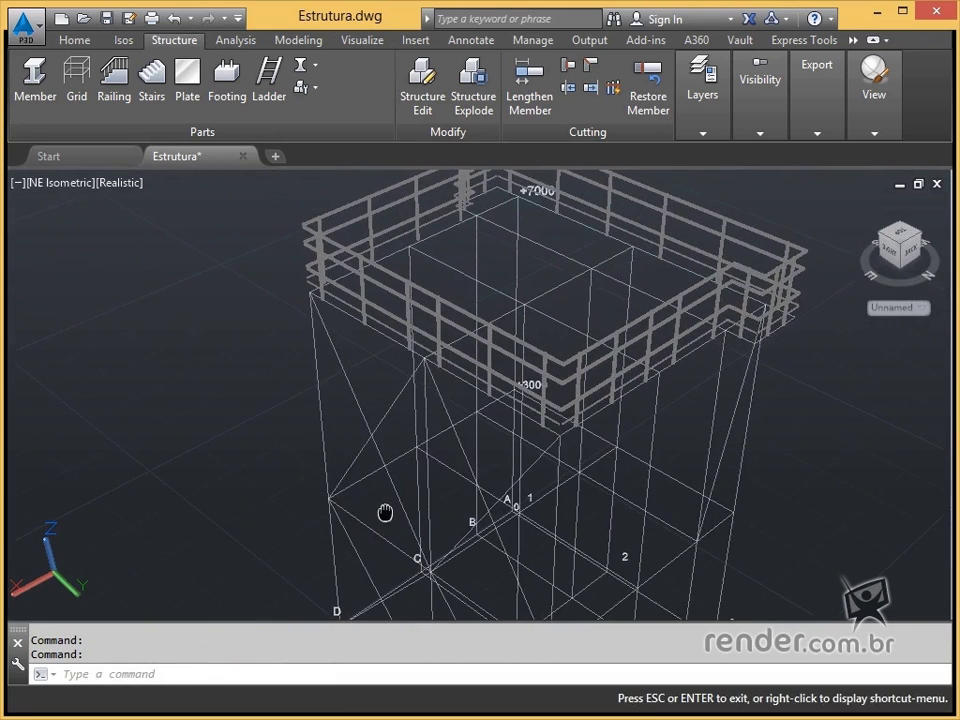
key("Return")
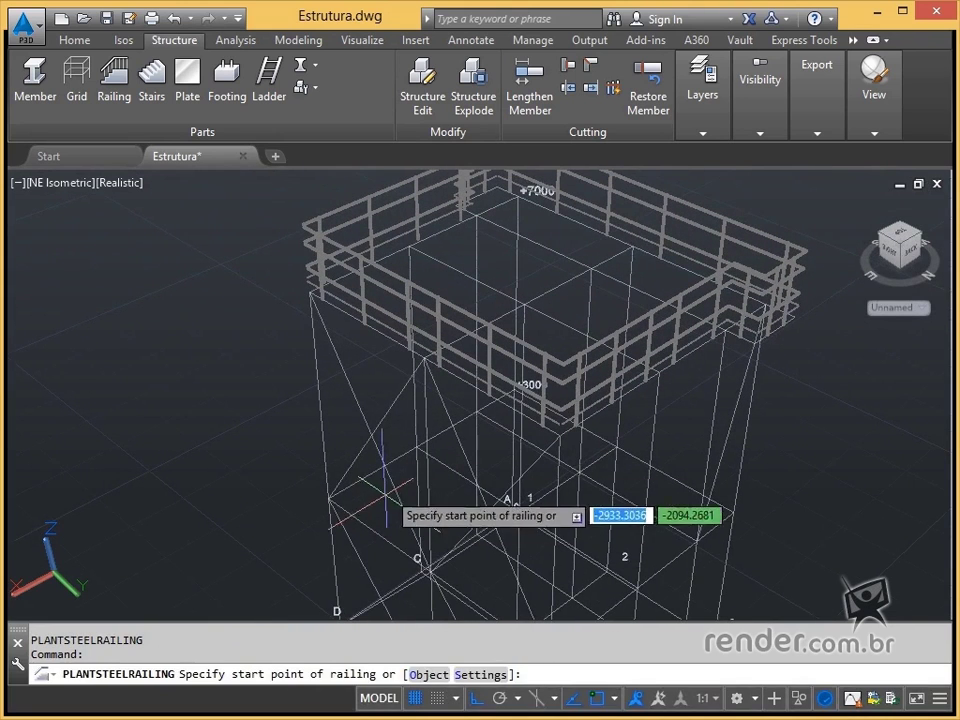
left_click(330, 498)
middle_click_drag(435, 548, 516, 375)
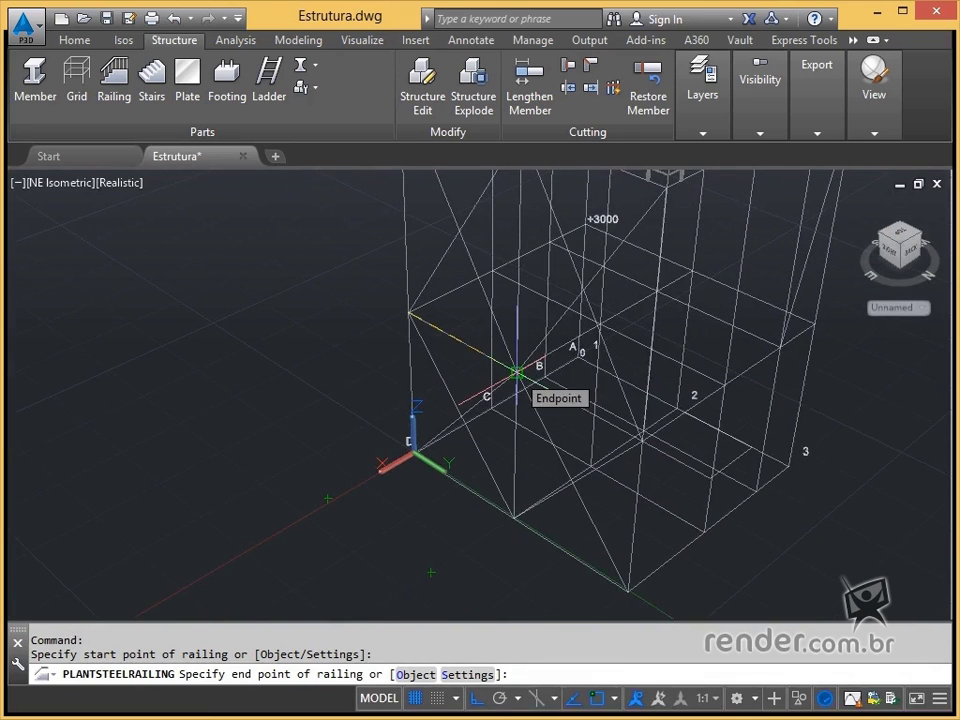
left_click(516, 373)
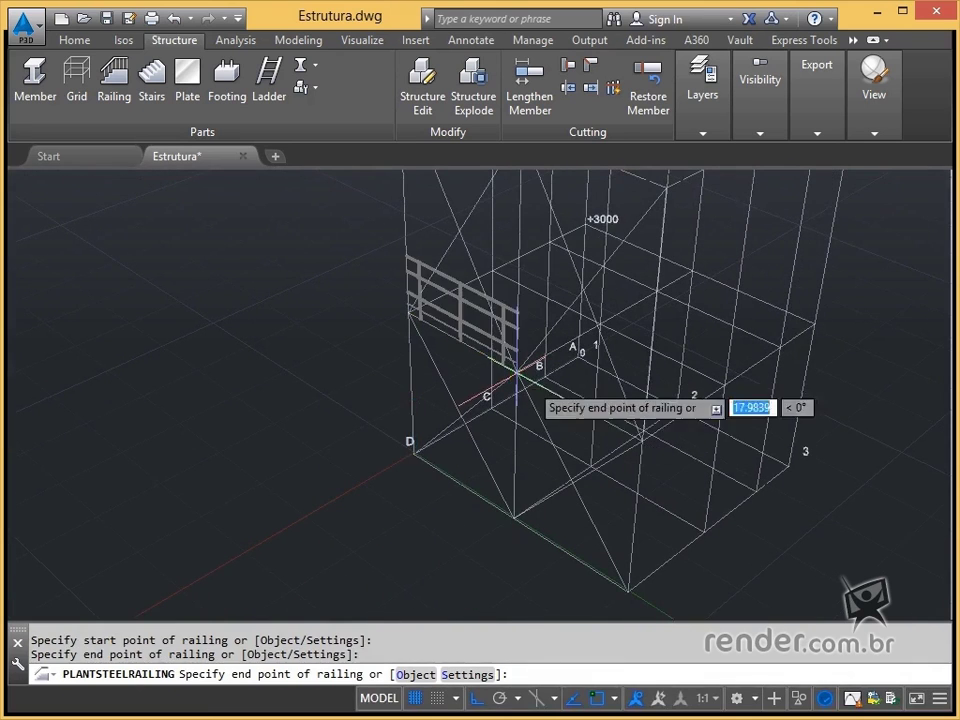
left_click(640, 438)
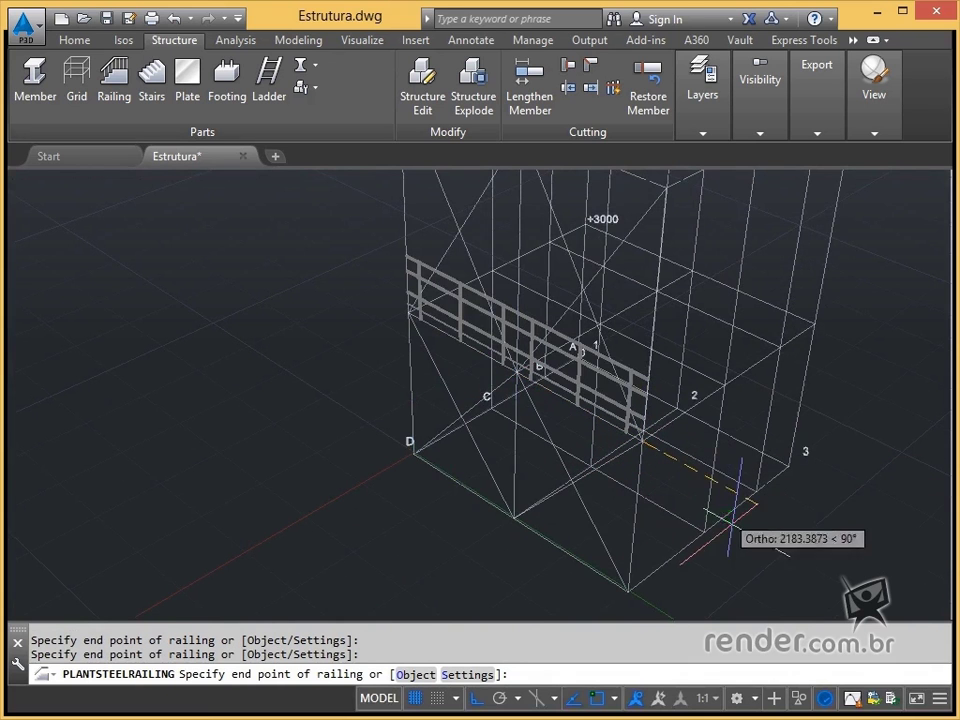
middle_click_drag(773, 400, 686, 465)
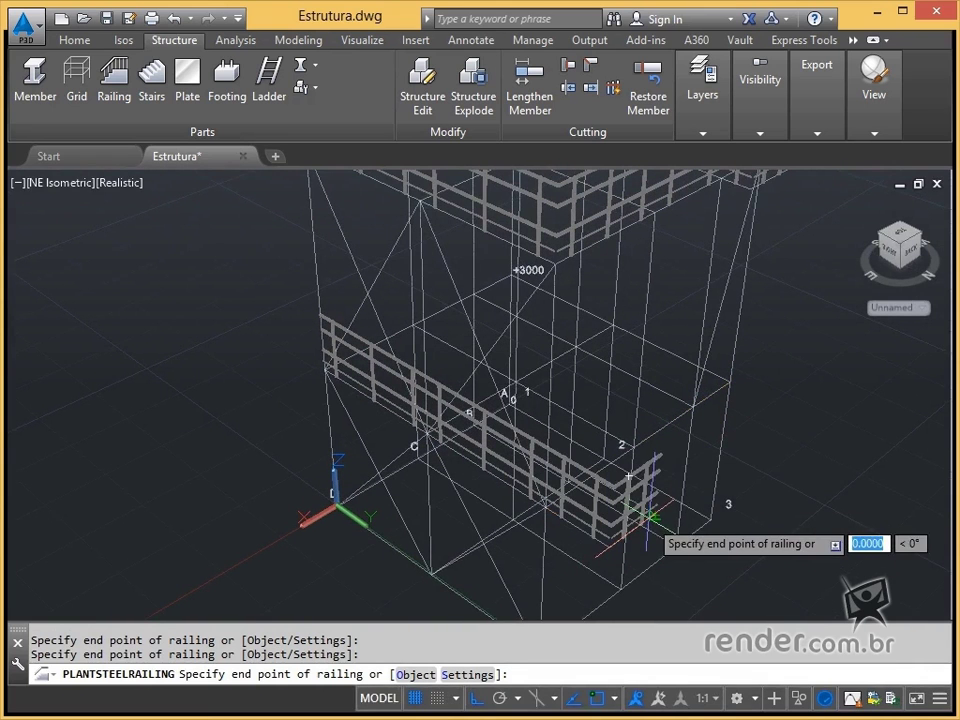
key("Escape")
Step: Select the short return railing at the +3000 level, open its Edit Structure settings for review, and leave them without changes
middle_click_drag(650, 460, 450, 450)
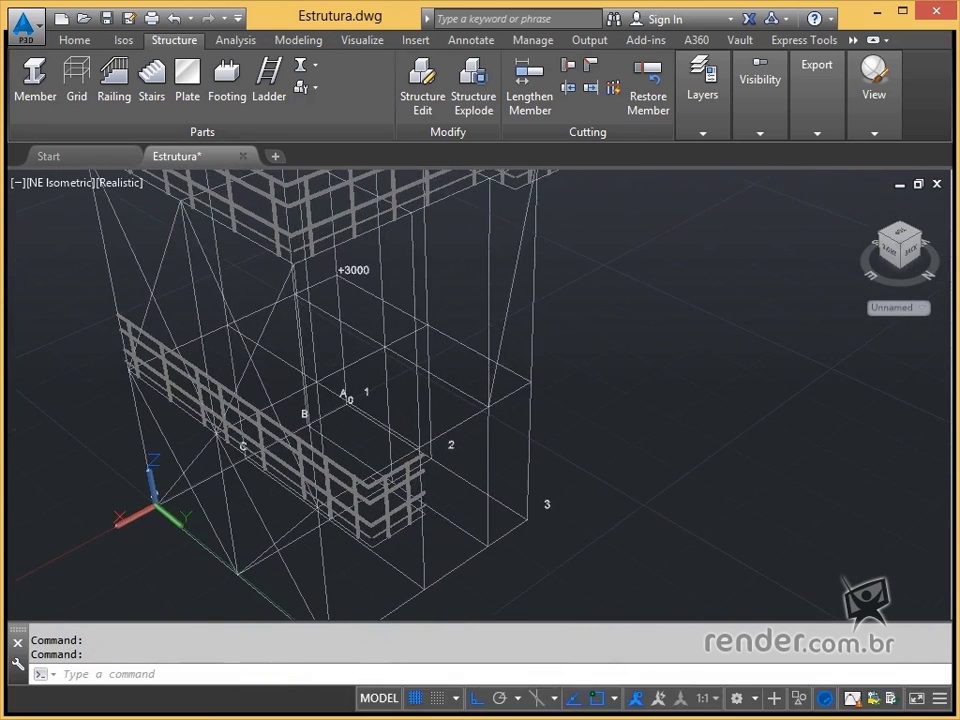
left_click(395, 500)
right_click(390, 498)
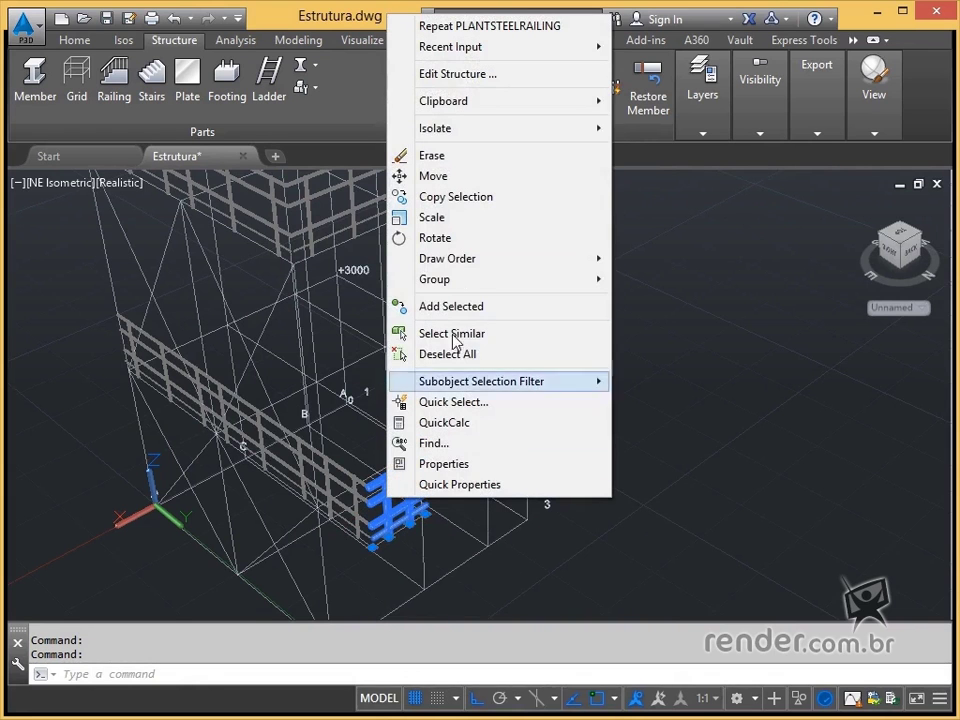
left_click(471, 80)
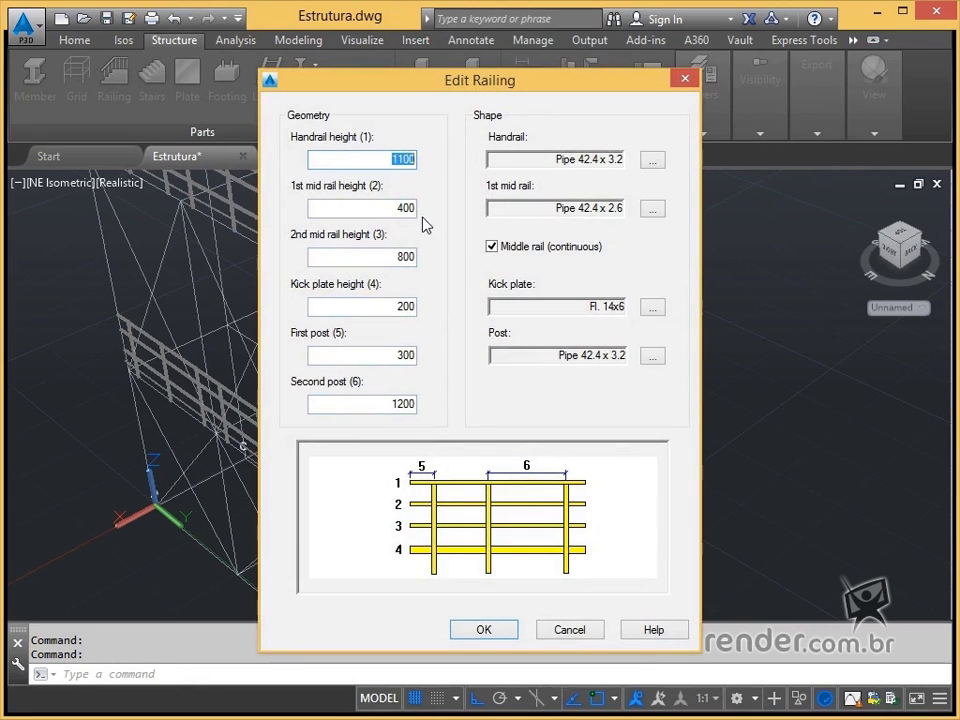
left_click(581, 632)
Step: Use the Structure Edit command on the same short return railing to view its settings, and cancel without changes
left_click(424, 106)
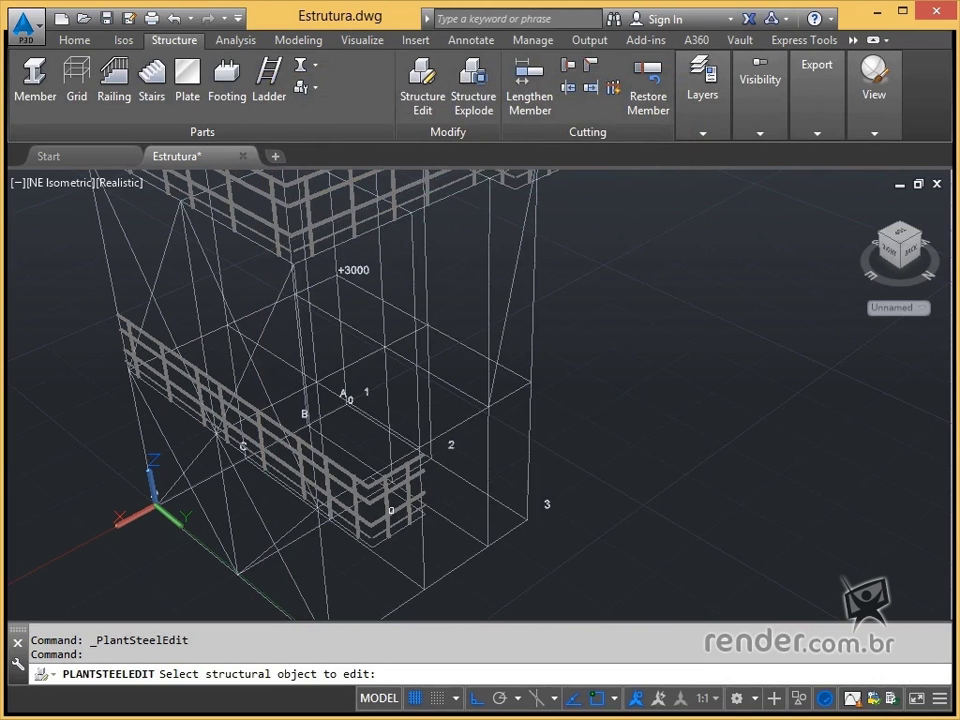
left_click(388, 510)
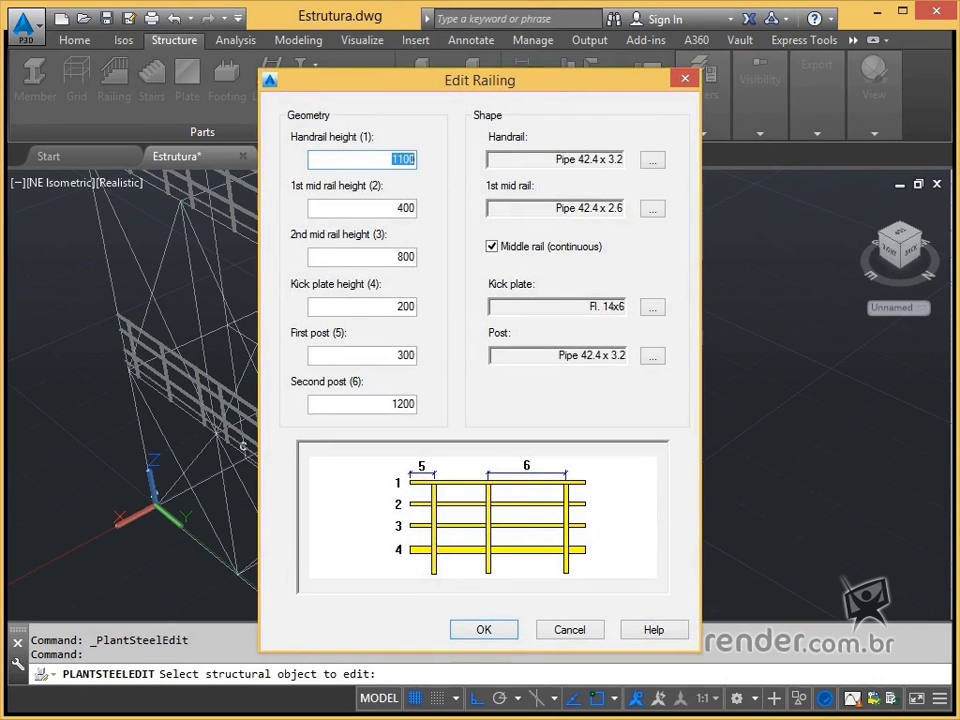
left_click(572, 629)
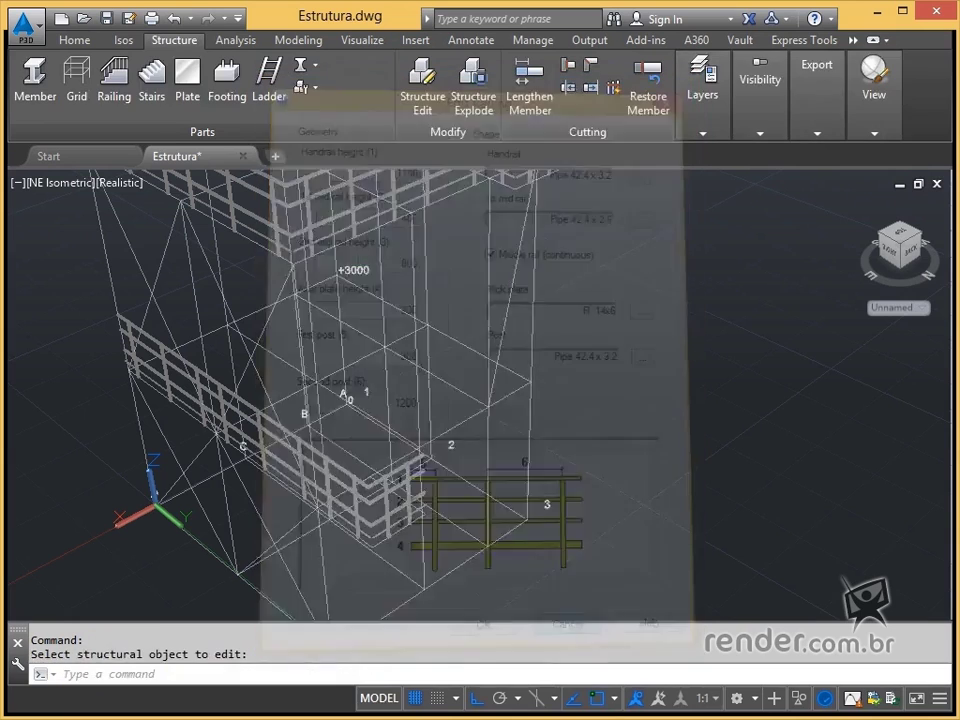
middle_click_drag(305, 408, 456, 420)
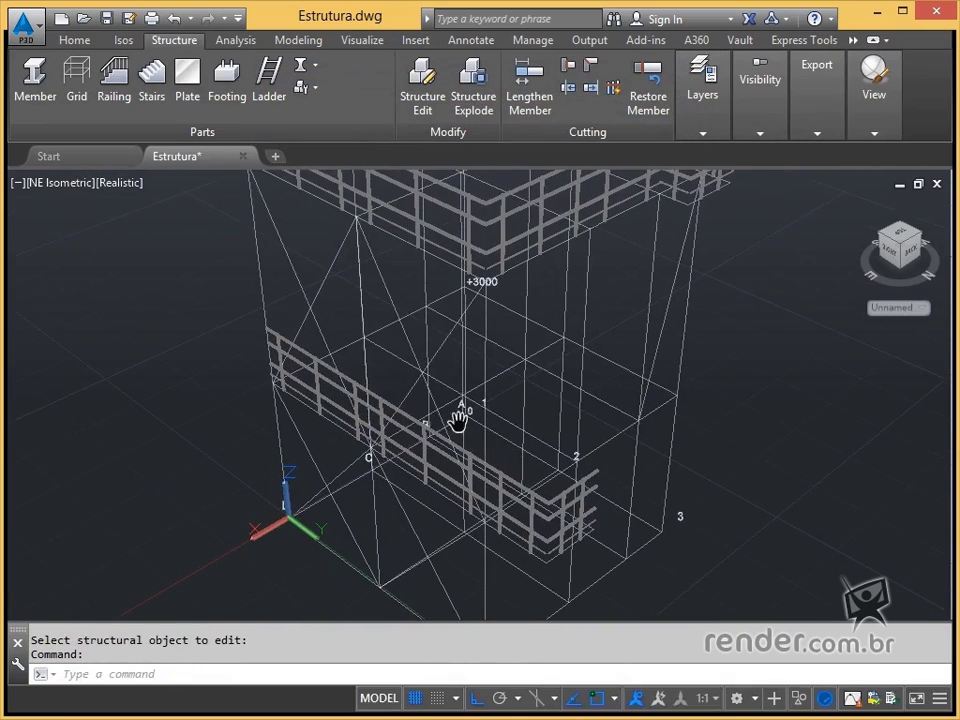
Step: Start a railing at the D1 corner of the +3000 level and run it through corner A1 to corner A3
left_click(880, 233)
scroll(460, 440, "up", 4)
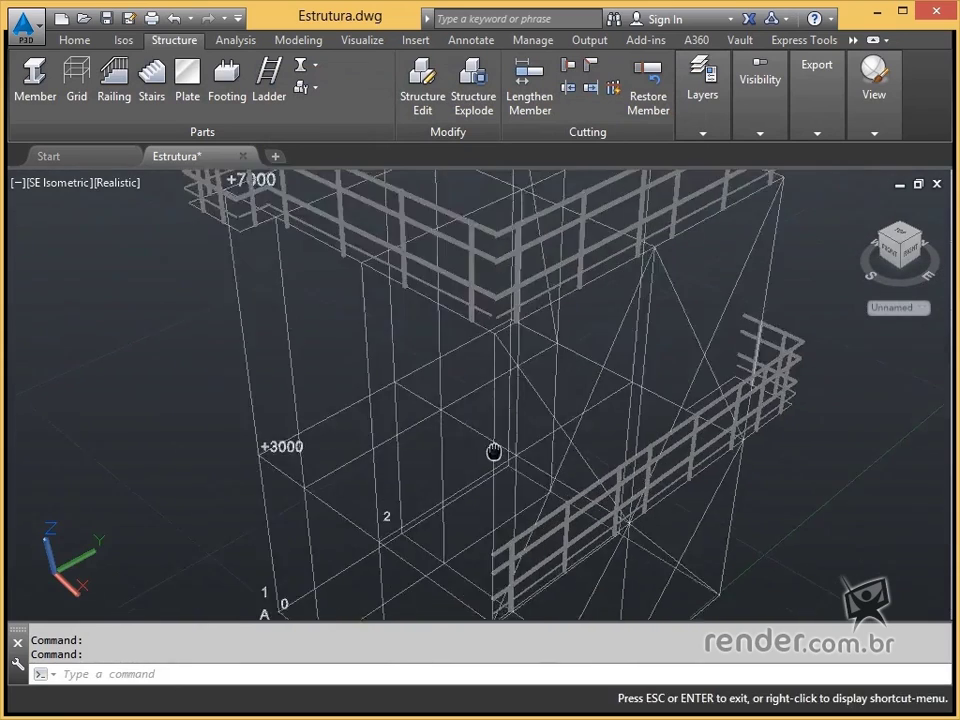
middle_click_drag(493, 452, 549, 381)
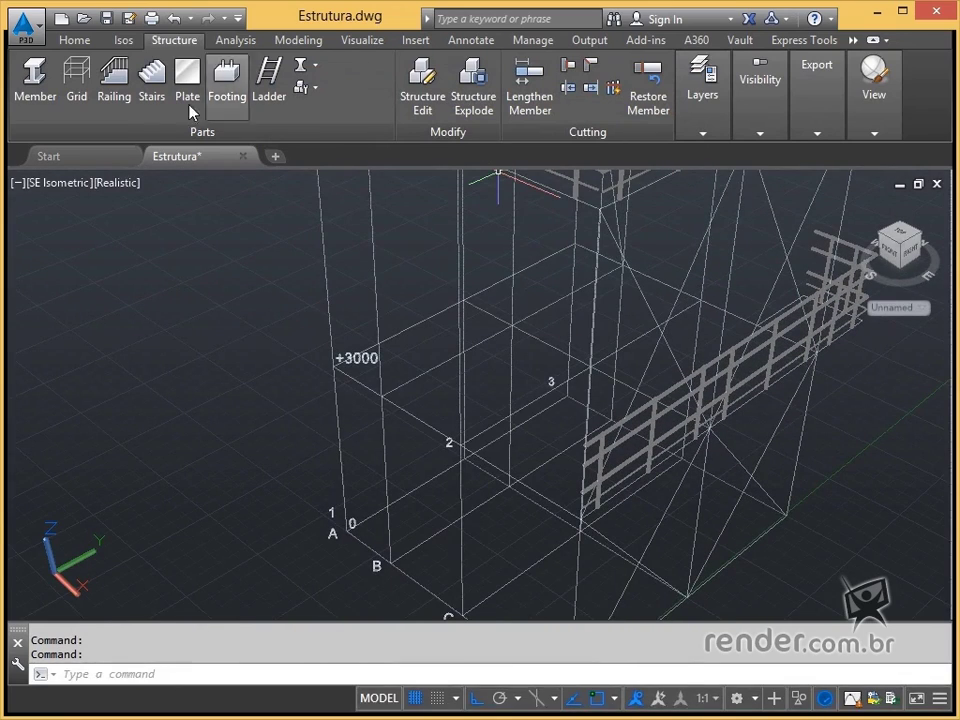
left_click(114, 80)
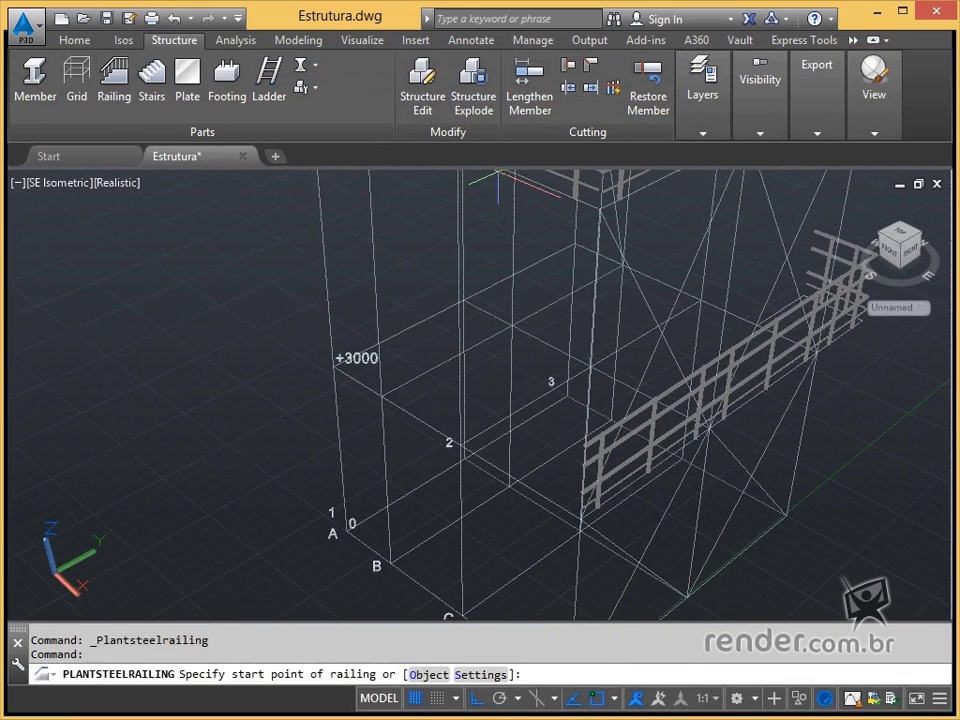
left_click(580, 521)
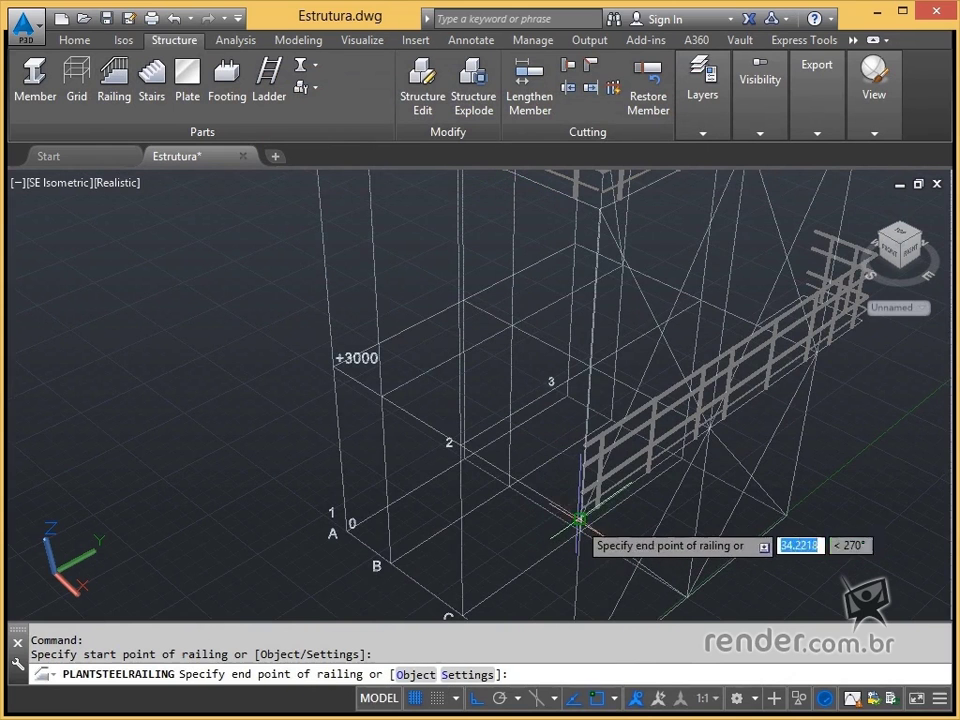
left_click(333, 367)
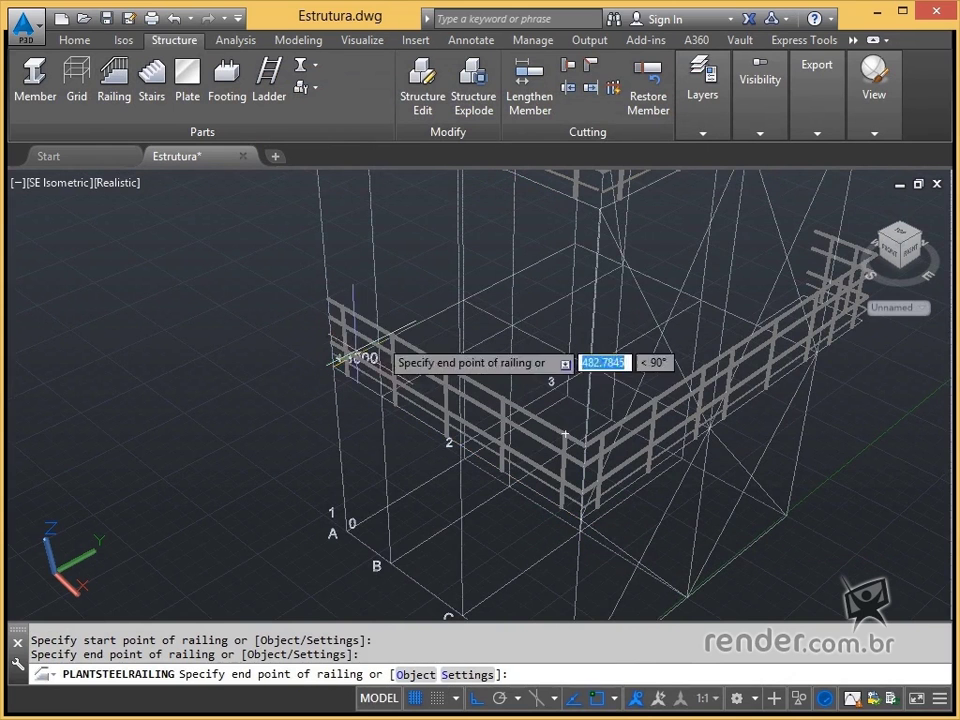
left_click(574, 242)
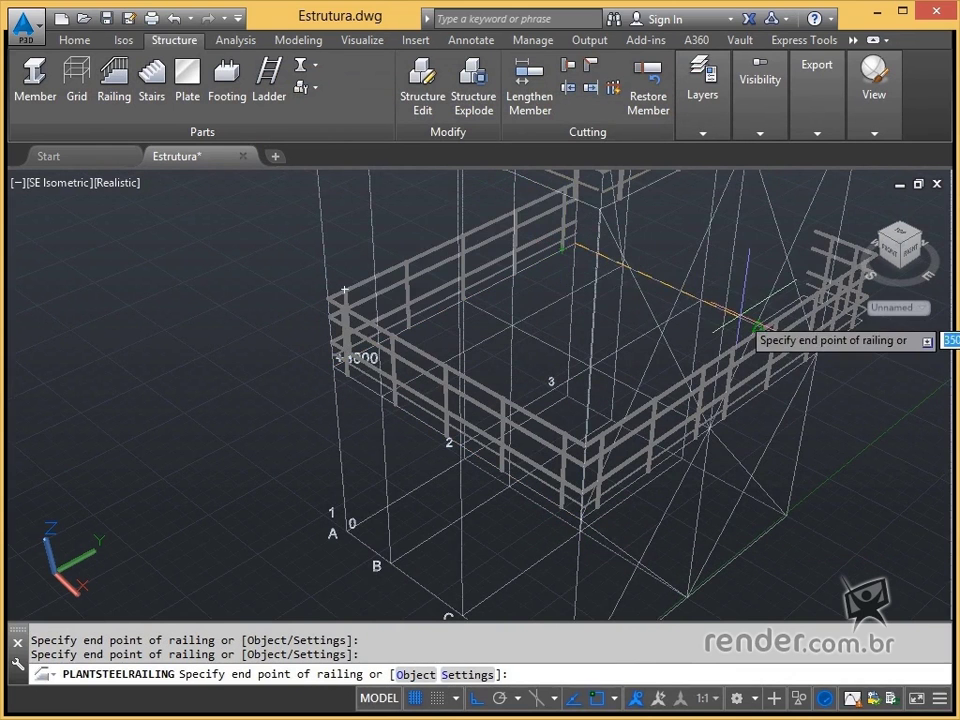
Step: Continue the +3000 railing along the grid line 3 edge to the start of the projecting platform, between C and D, and end it there
scroll(782, 332, "up", 3)
middle_click_drag(782, 332, 602, 394)
scroll(617, 410, "up", 3)
scroll(608, 397, "up", 2)
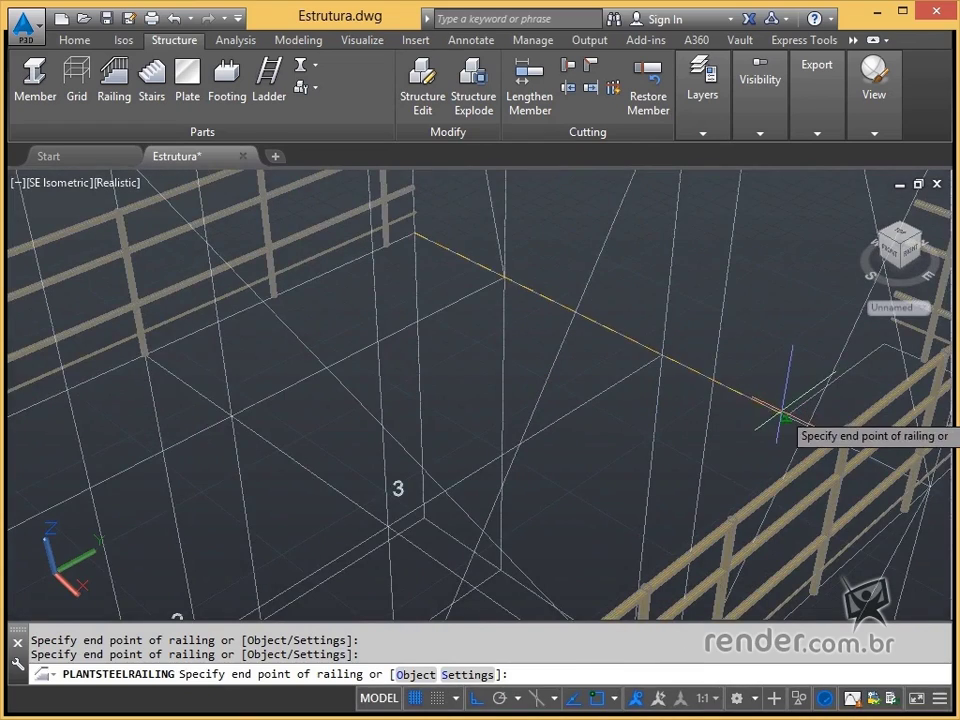
left_click(785, 416)
key("Escape")
scroll(782, 407, "down", 3)
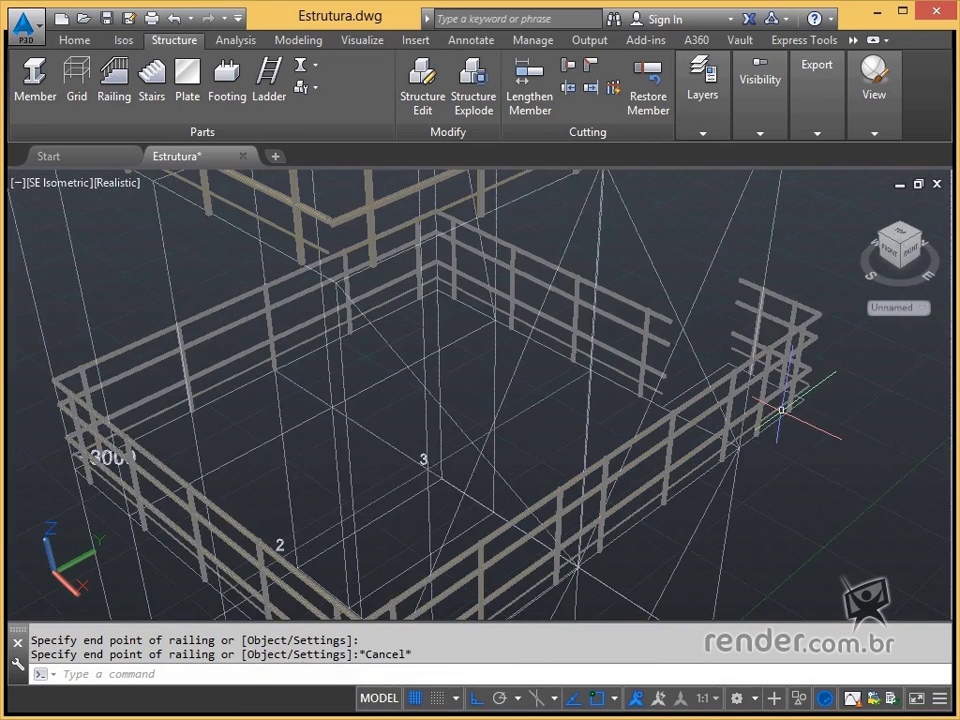
scroll(533, 383, "down", 4)
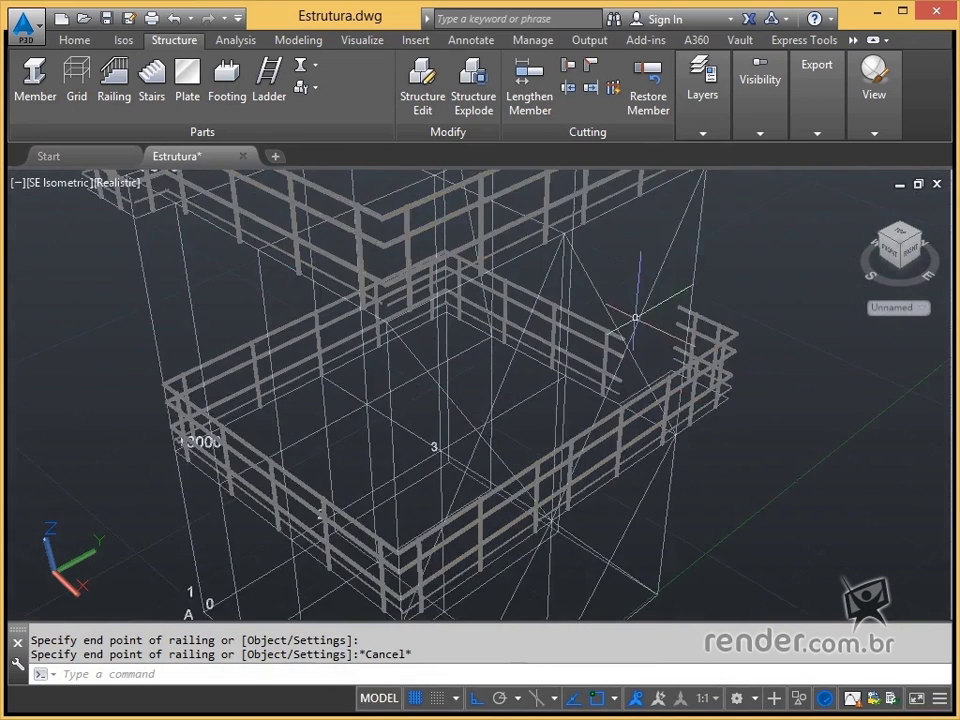
Step: Turn on the PERFIS METÁLICOS layer and turn off the GRID layer
mouse_move(710, 115)
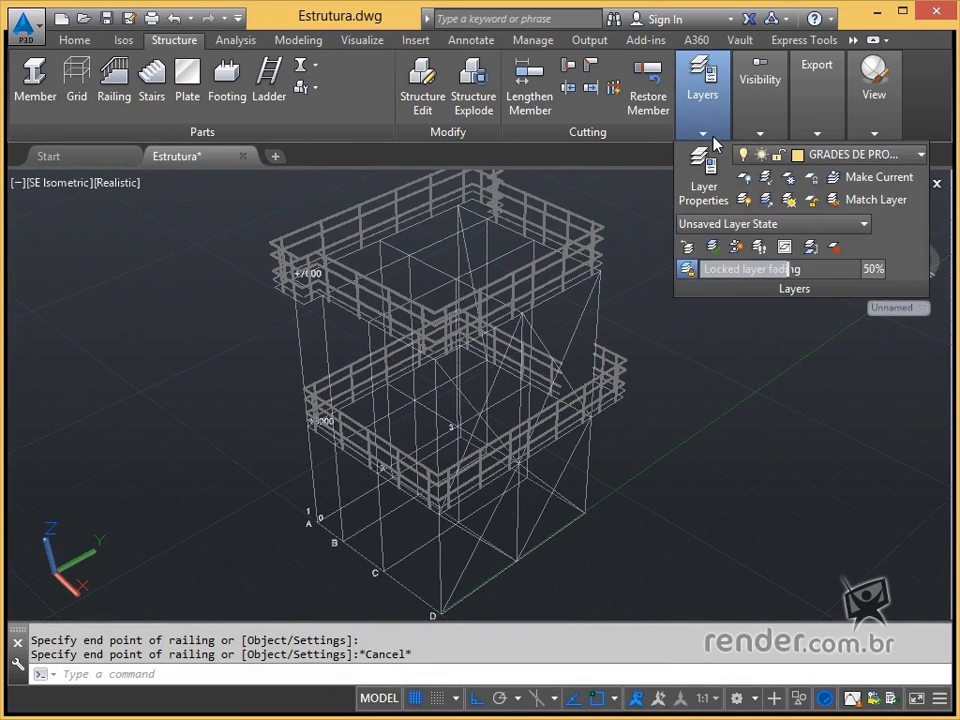
left_click(833, 160)
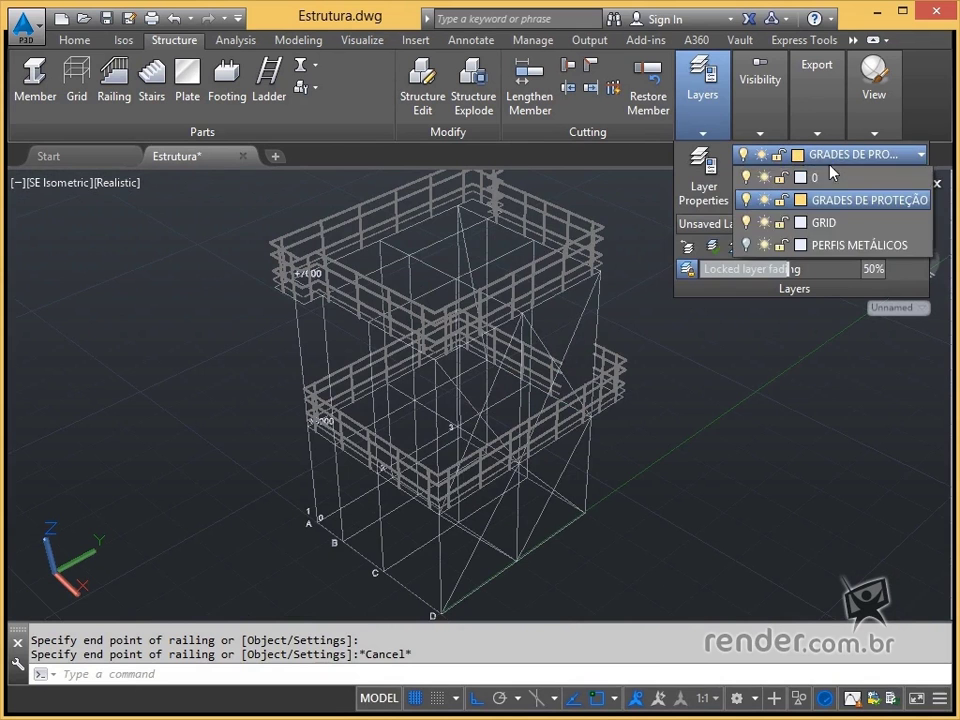
left_click(745, 245)
left_click(615, 254)
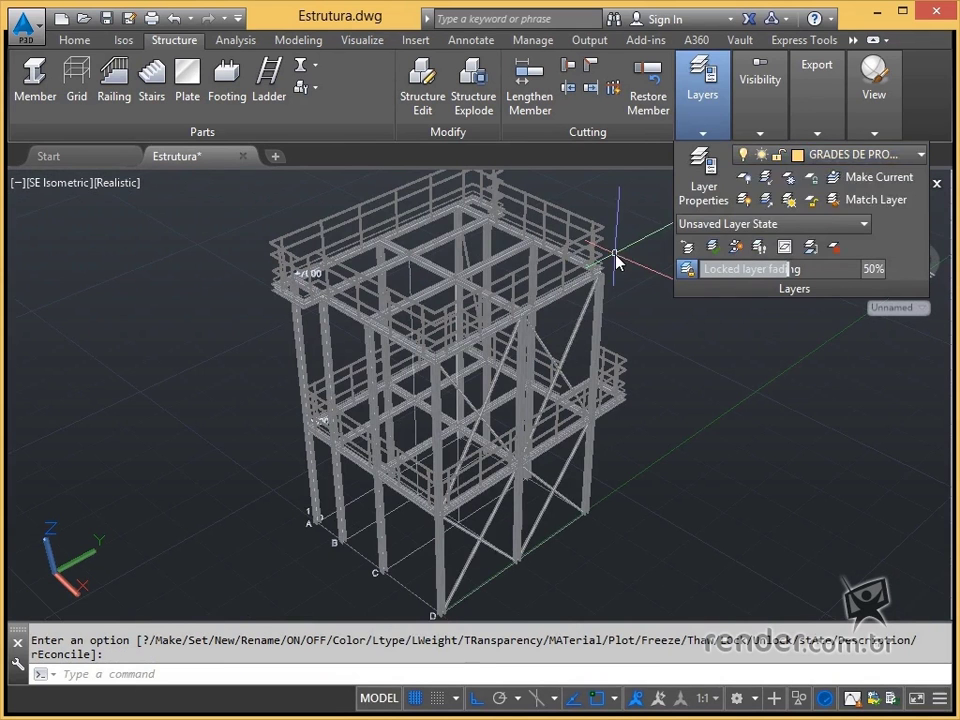
mouse_move(712, 126)
mouse_move(807, 149)
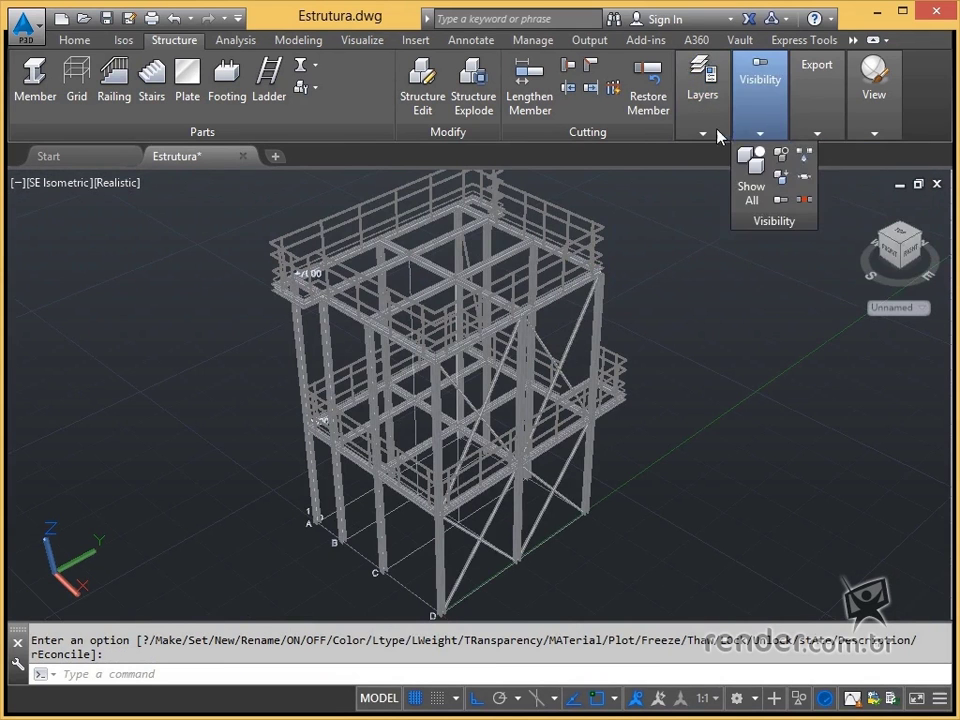
left_click(836, 156)
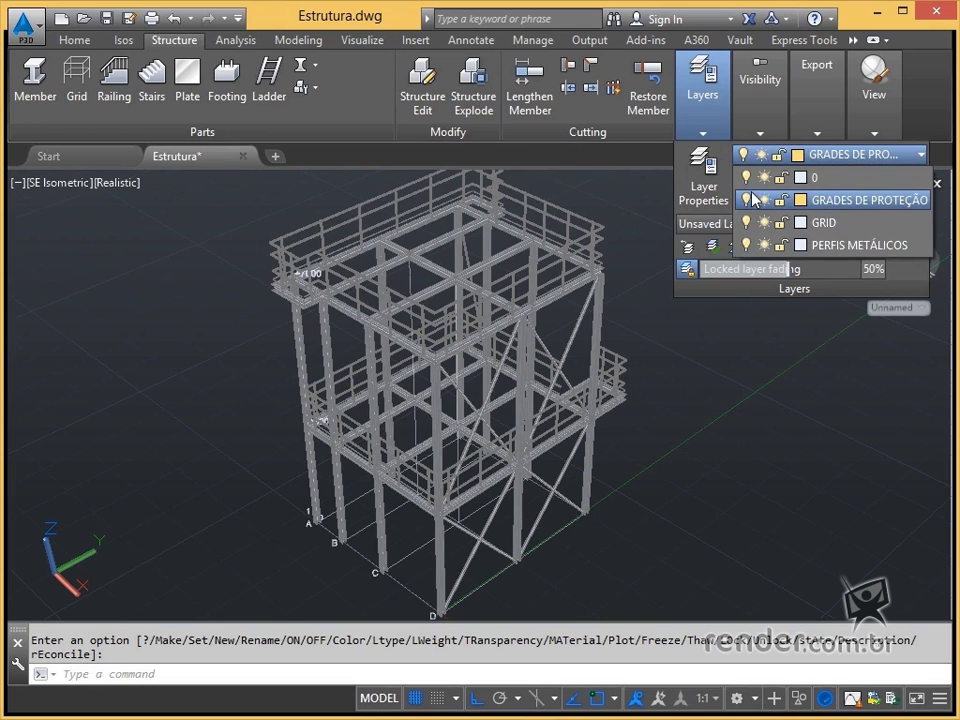
left_click(747, 223)
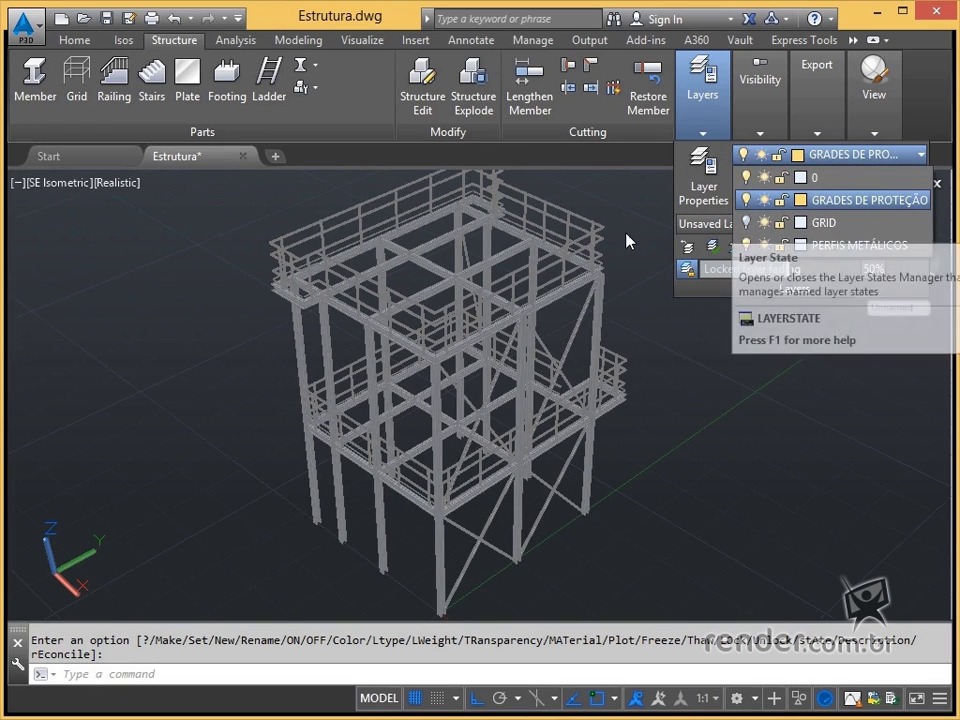
key("Escape")
Step: Examine the finished railings against the steel structure from the SE and SW isometric views, including the projecting corner of the +7000 level
scroll(450, 336, "up", 3)
scroll(456, 336, "down", 2)
mouse_move(480, 338)
middle_mouse_down()
mouse_move(376, 410)
mouse_move(452, 373)
mouse_move(474, 347)
middle_mouse_up()
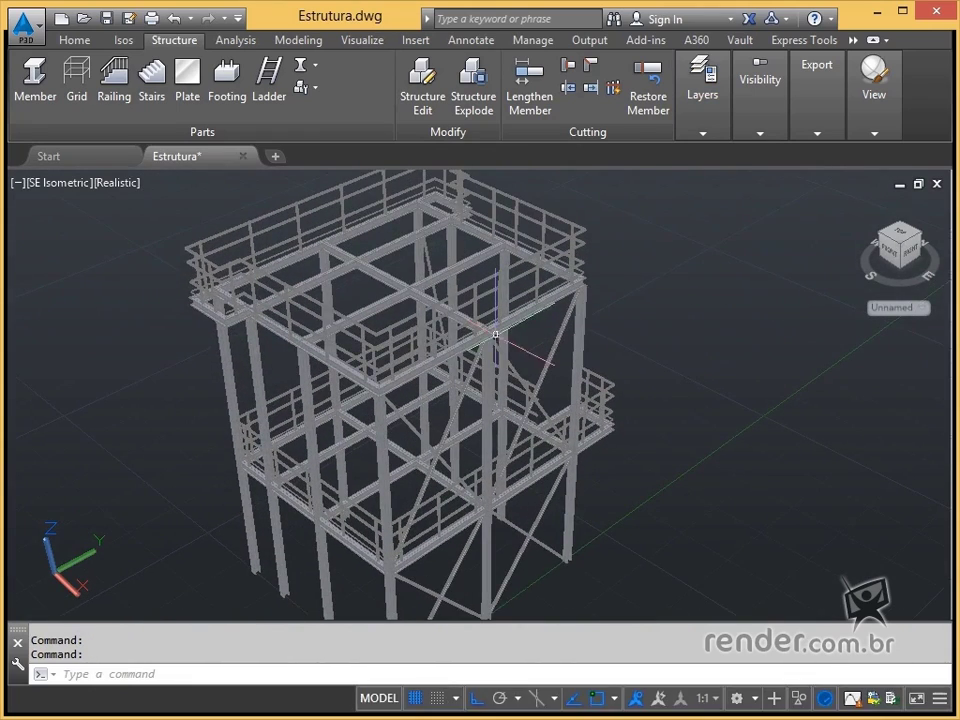
left_click(884, 237)
scroll(542, 326, "down", 2)
middle_click_drag(542, 326, 703, 392)
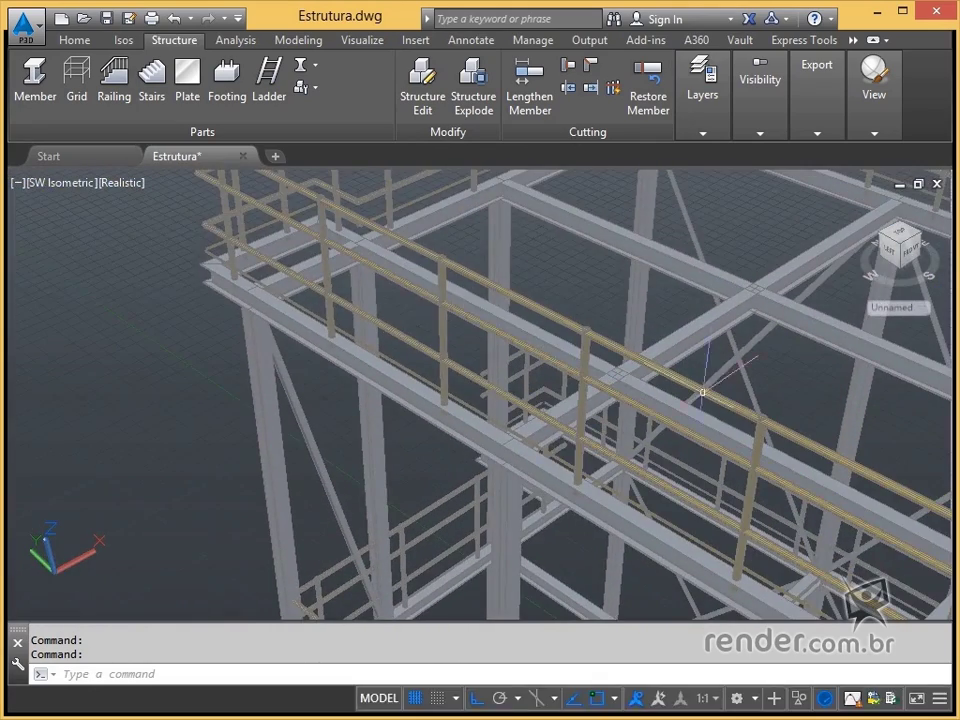
middle_click_drag(395, 277, 385, 388)
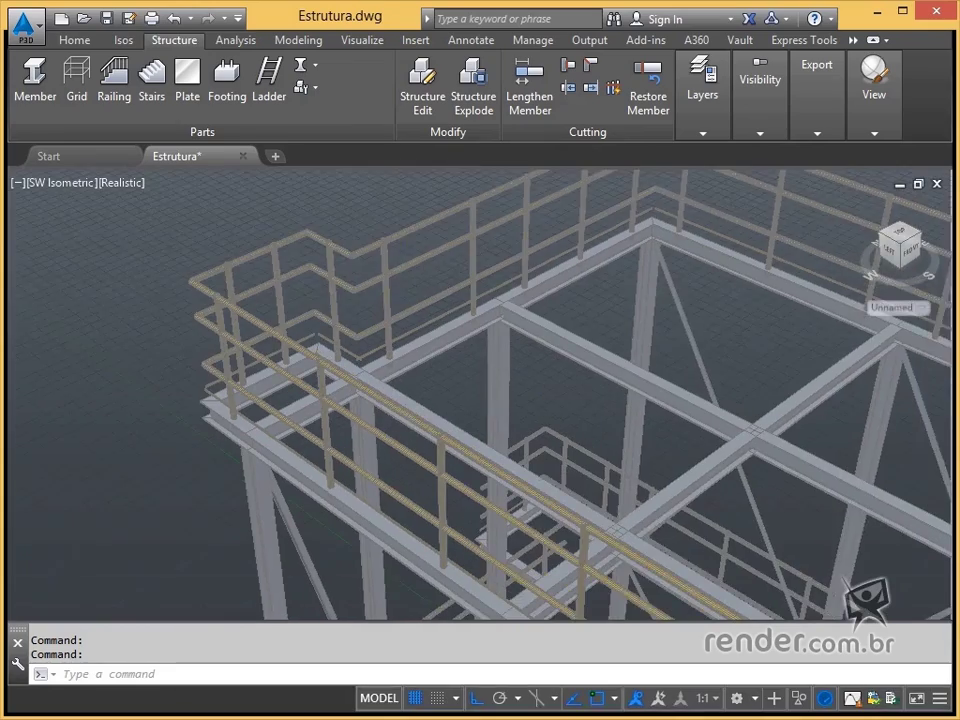
scroll(405, 273, "up", 2)
mouse_move(405, 272)
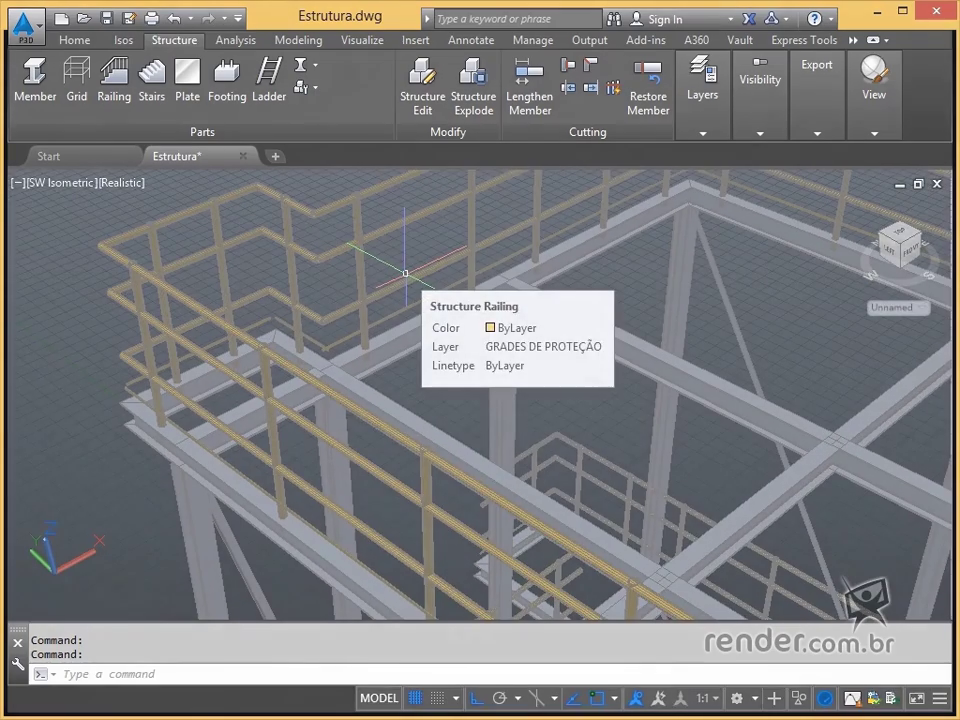